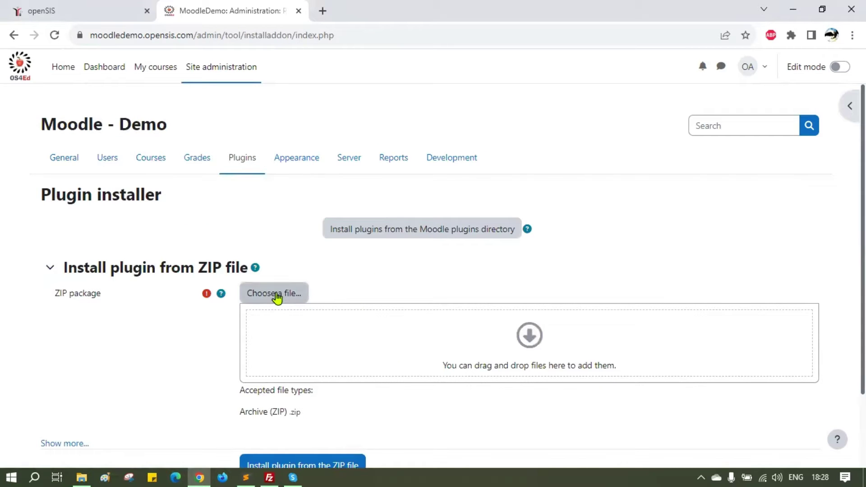
Upload User-Key-Authentication.zip from the Moodle Plugins folder on drive D: as the plugin installer's ZIP package.
left_click(276, 294)
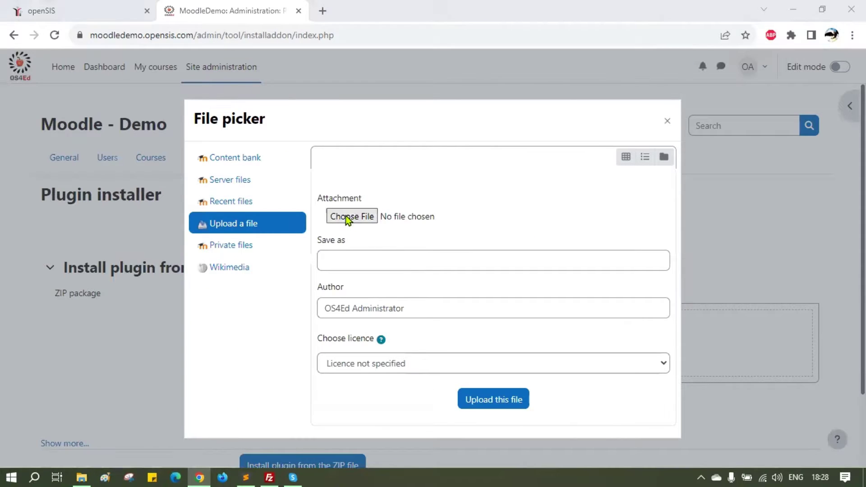
left_click(346, 216)
left_click(71, 216)
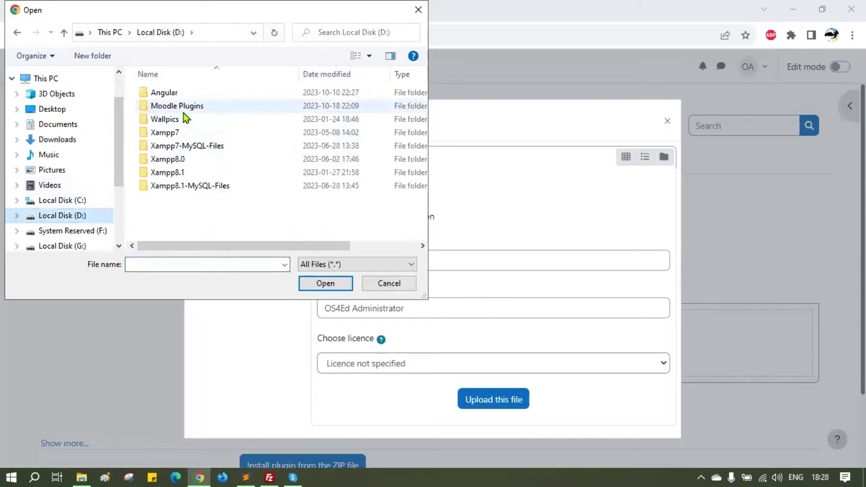
double_click(185, 103)
double_click(185, 108)
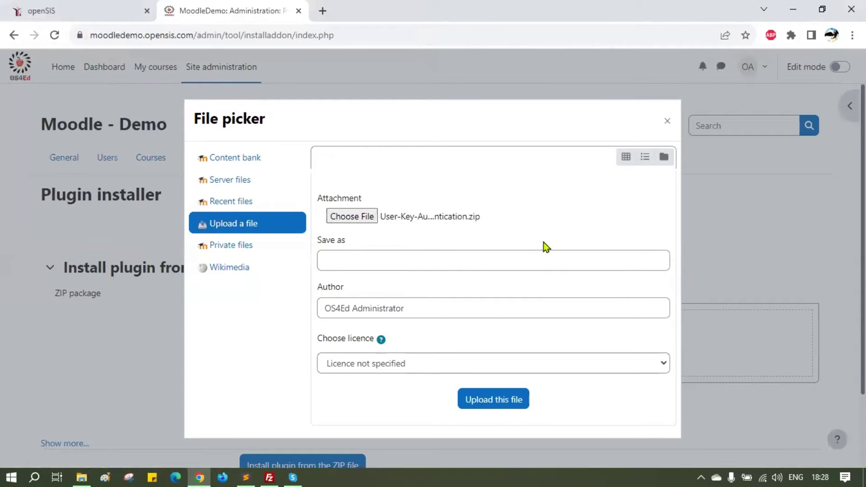
left_click(496, 400)
Install the User key authentication plugin from the uploaded ZIP, continuing through the validation and server checks, and upgrade the Moodle database.
scroll(454, 298, "down", 2)
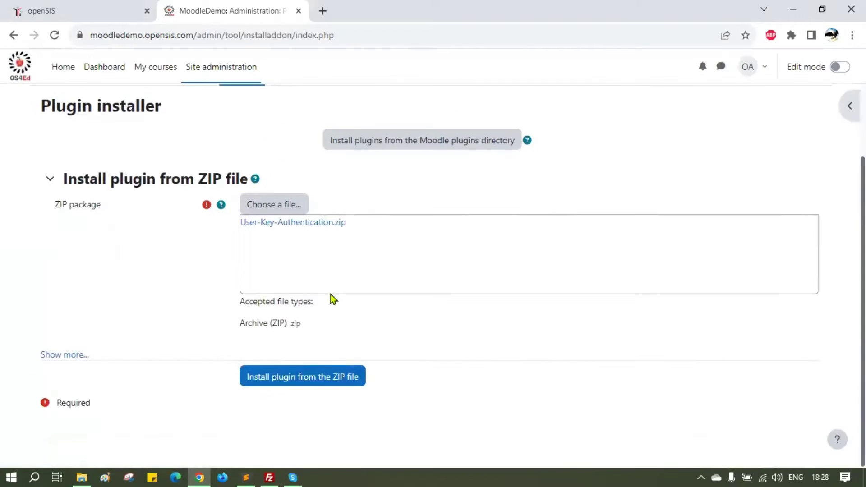
left_click(317, 377)
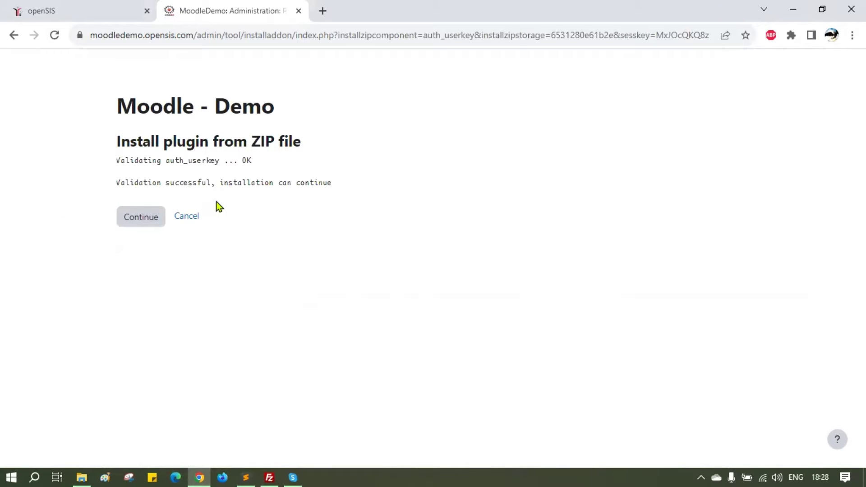
left_click(141, 218)
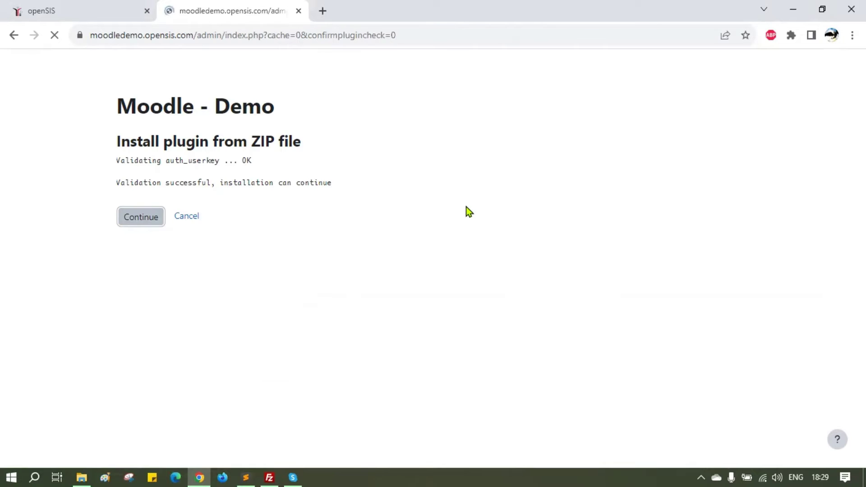
scroll(466, 207, "down", 12)
left_click(421, 448)
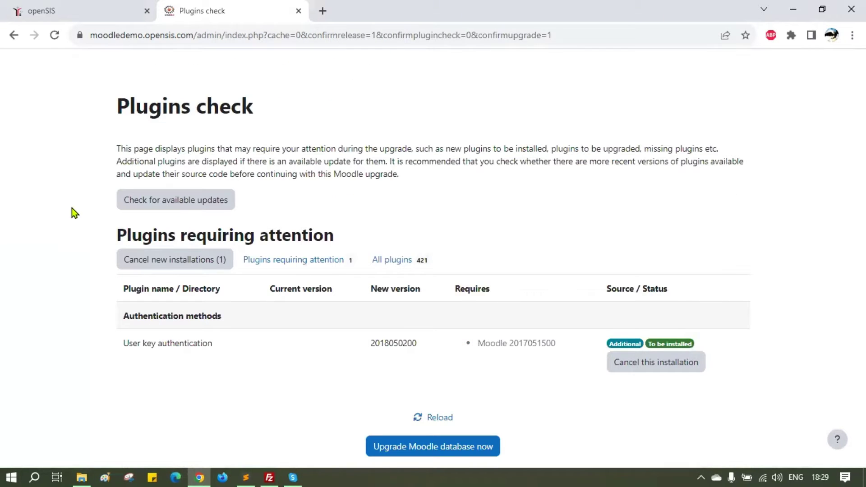
left_click(422, 446)
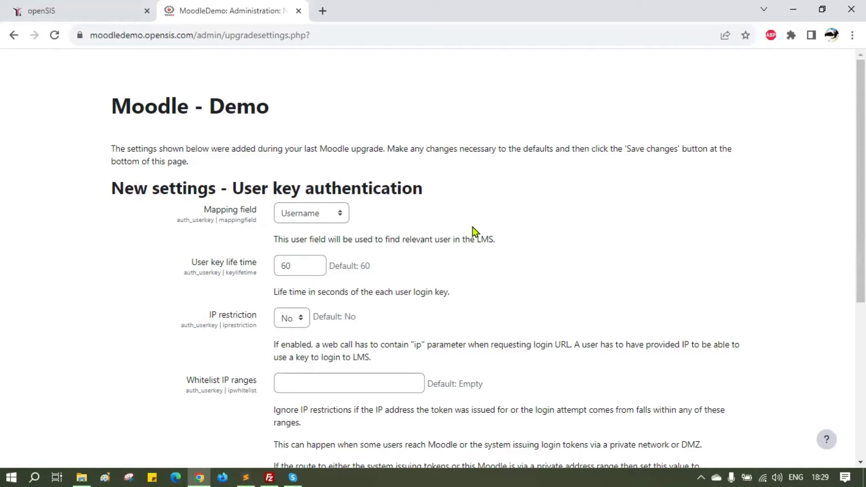
Set the User key authentication mapping field to Email address and the user key life time to 120, and save the changes.
left_click(317, 216)
left_click(315, 243)
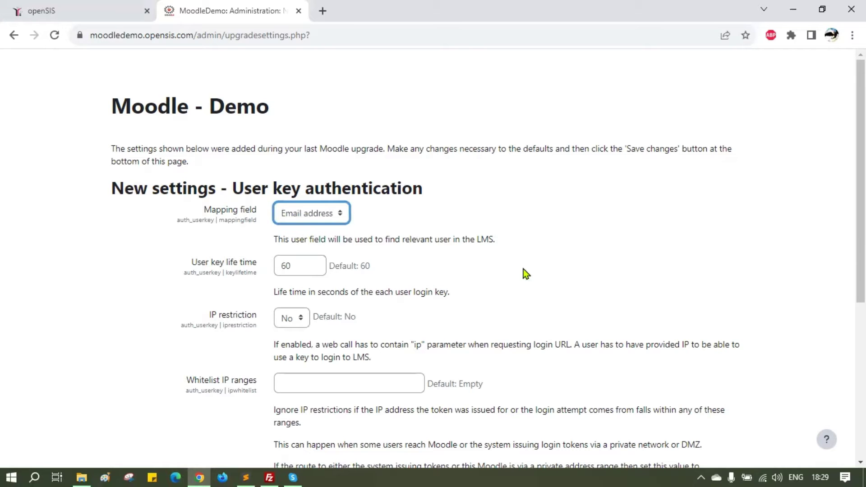
double_click(286, 266)
type("120")
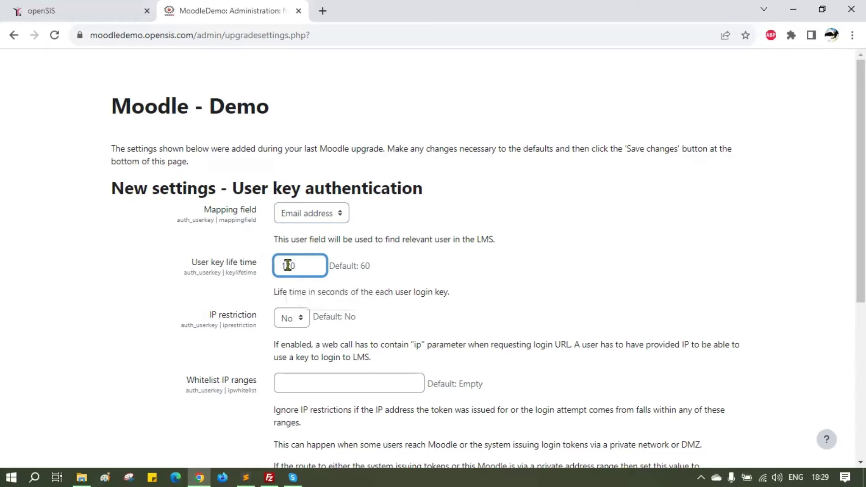
left_click(429, 255)
scroll(429, 255, "down", 1)
scroll(437, 276, "down", 5)
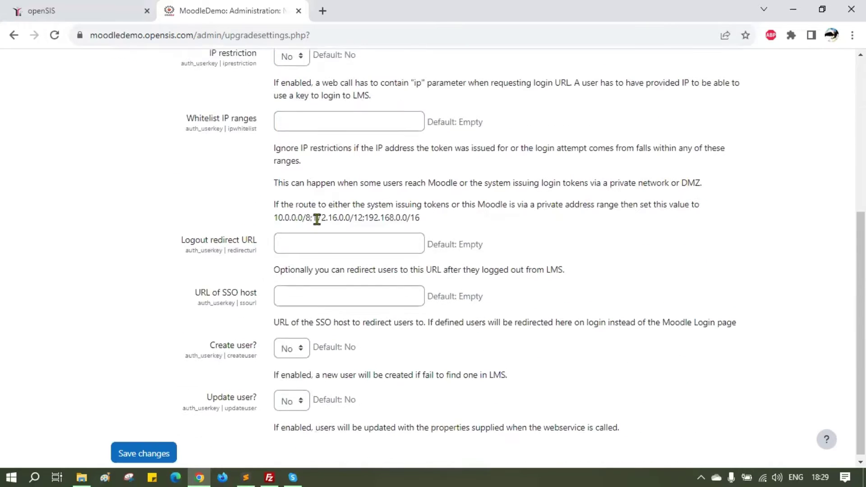
left_click(162, 449)
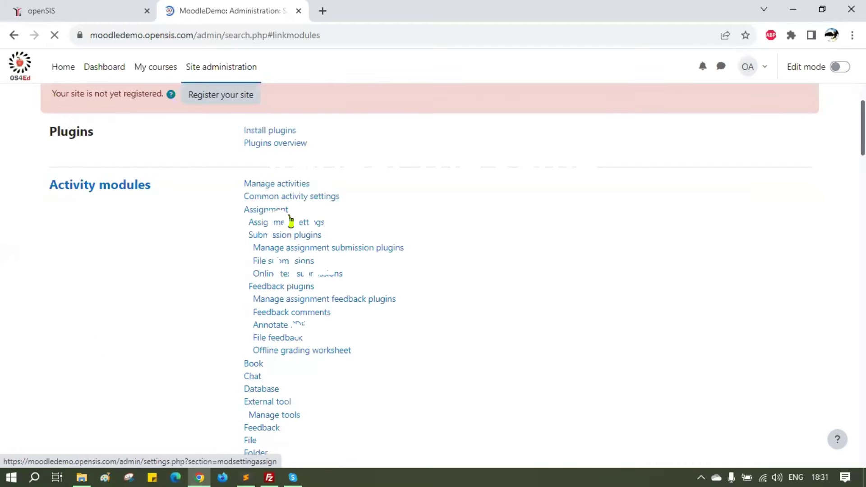
Enable the User key authentication plugin on the Manage authentication page.
scroll(183, 165, "down", 8)
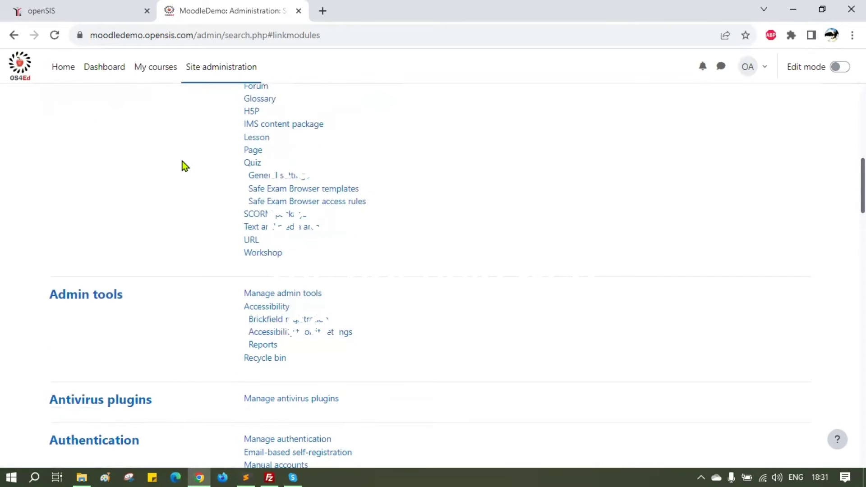
scroll(182, 164, "down", 4)
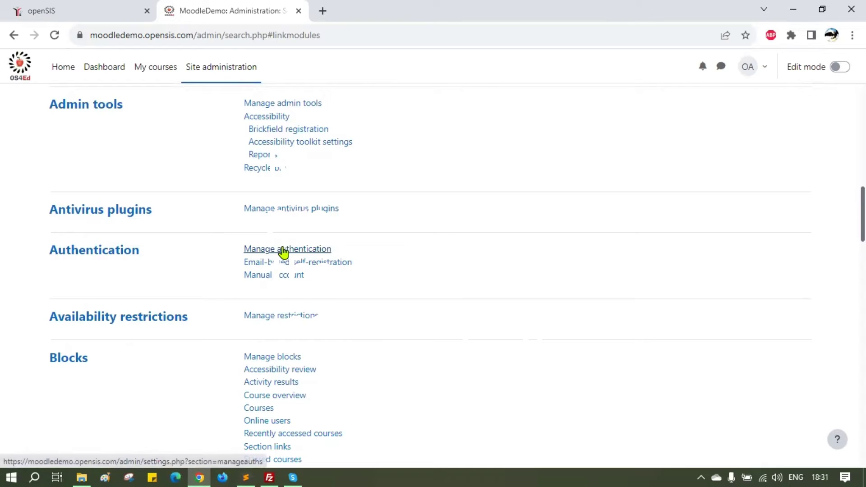
left_click(283, 250)
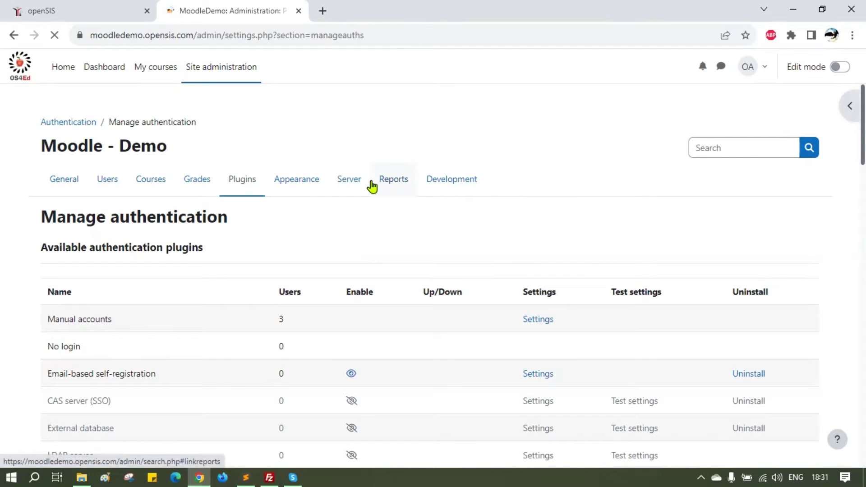
scroll(347, 232, "down", 7)
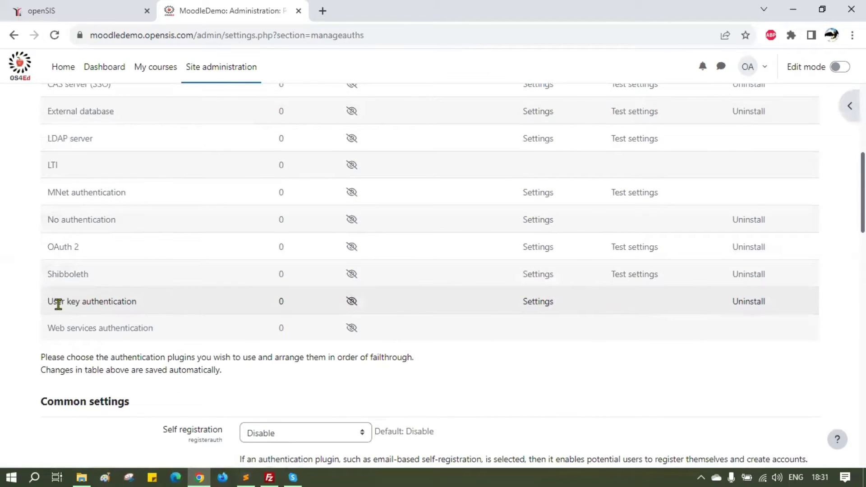
left_click(352, 302)
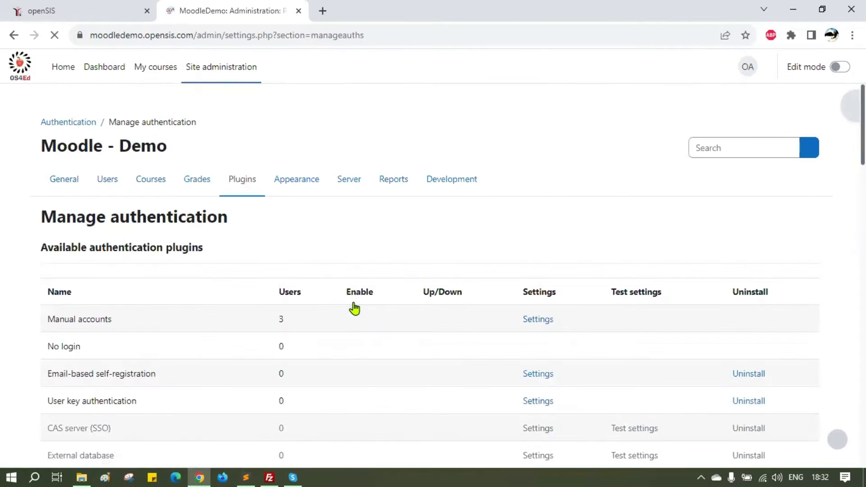
scroll(350, 305, "down", 1)
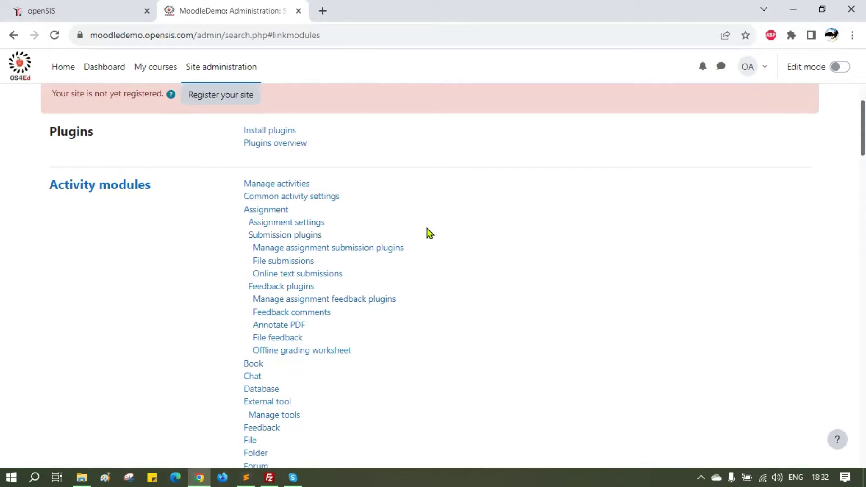
Enable Web services authentication on the Manage authentication page.
scroll(179, 181, "down", 10)
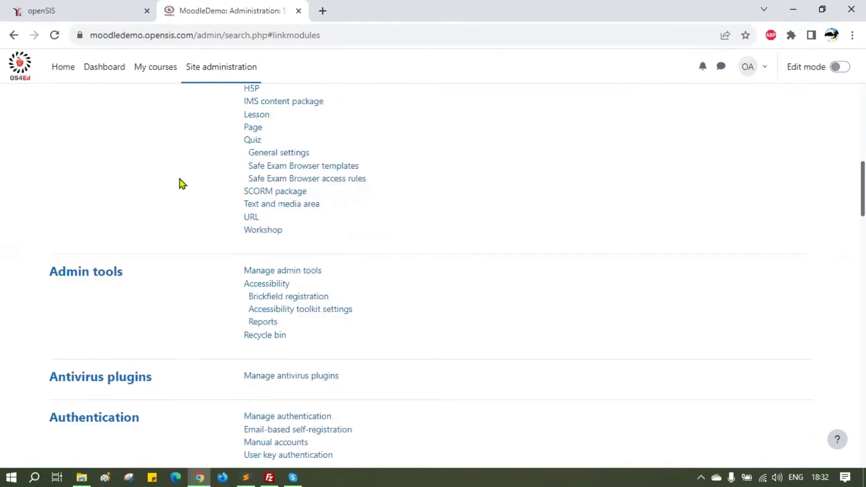
left_click(271, 313)
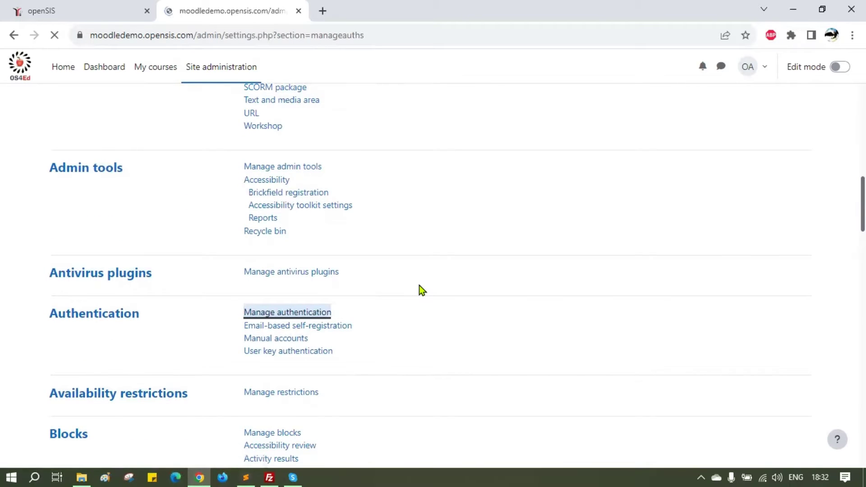
scroll(342, 253, "down", 4)
scroll(288, 219, "down", 3)
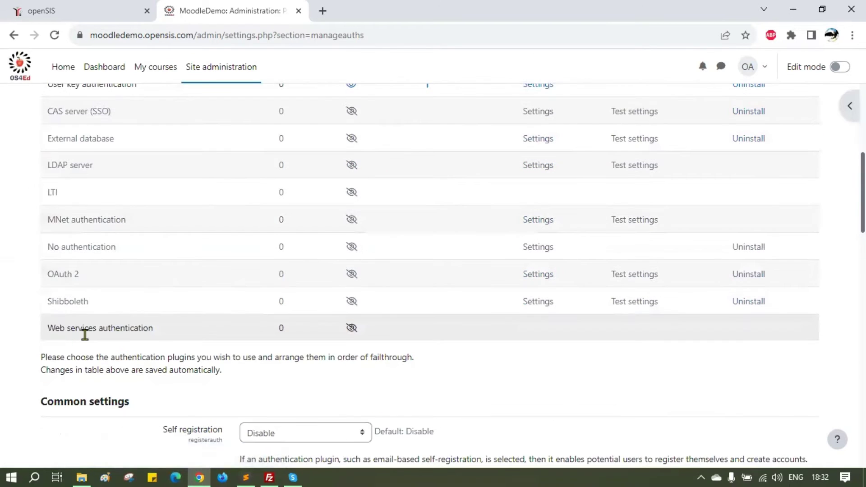
left_click(353, 329)
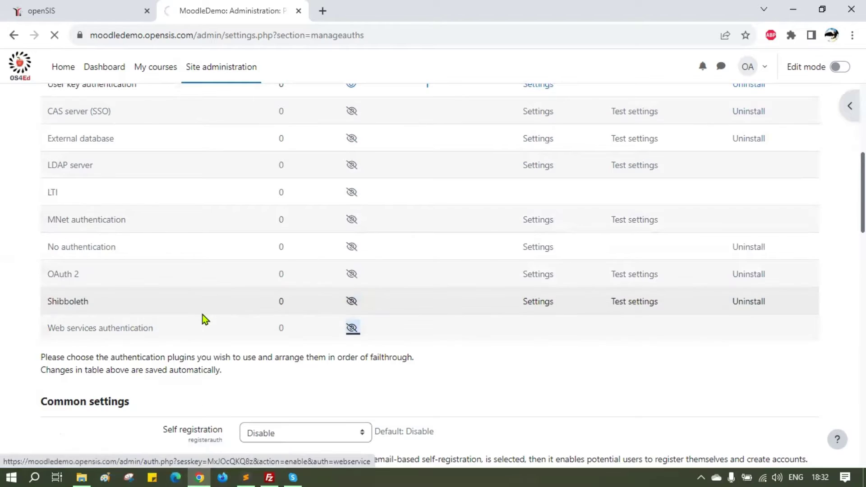
scroll(328, 198, "down", 2)
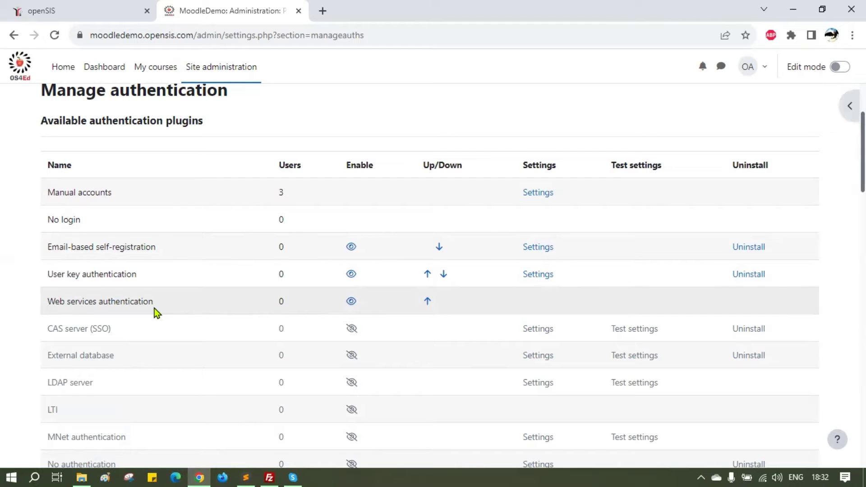
Start a new custom external service in the server's web services settings and name it opensis.
scroll(356, 229, "down", 6)
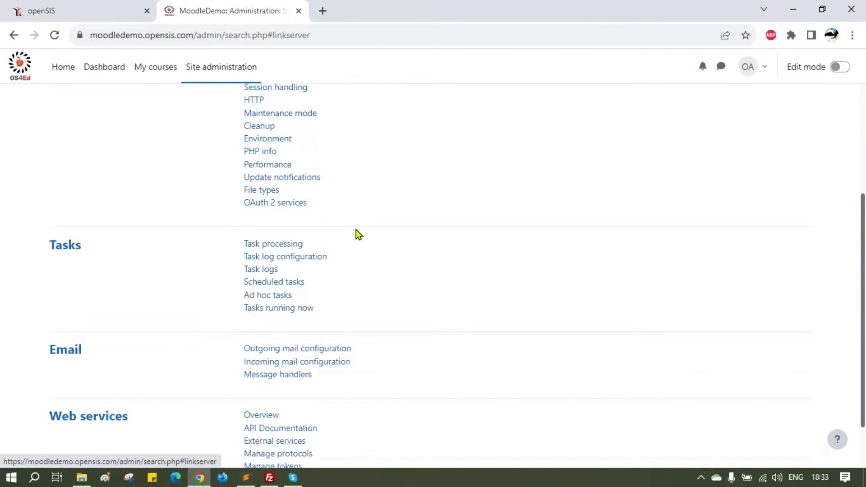
left_click(289, 380)
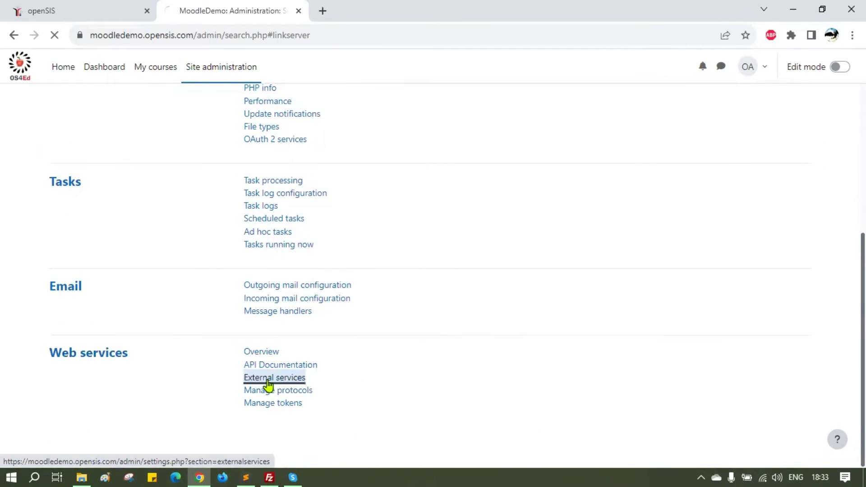
scroll(367, 186, "down", 3)
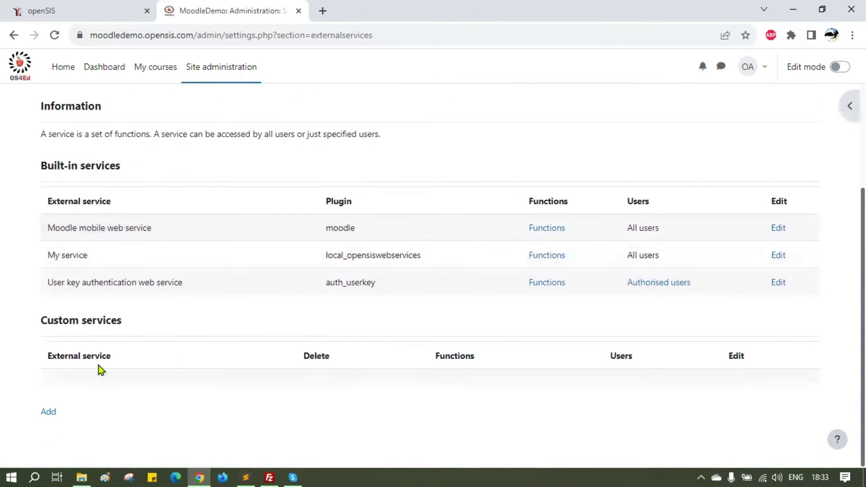
left_click(45, 412)
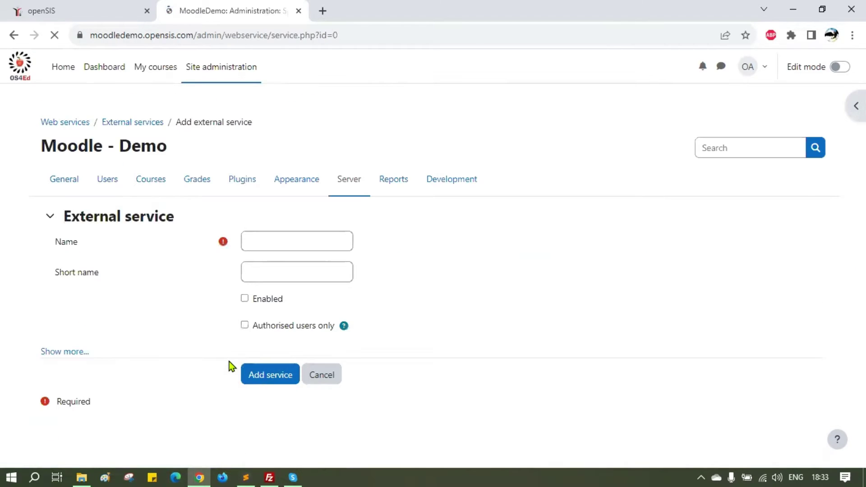
left_click(308, 244)
type("opensis")
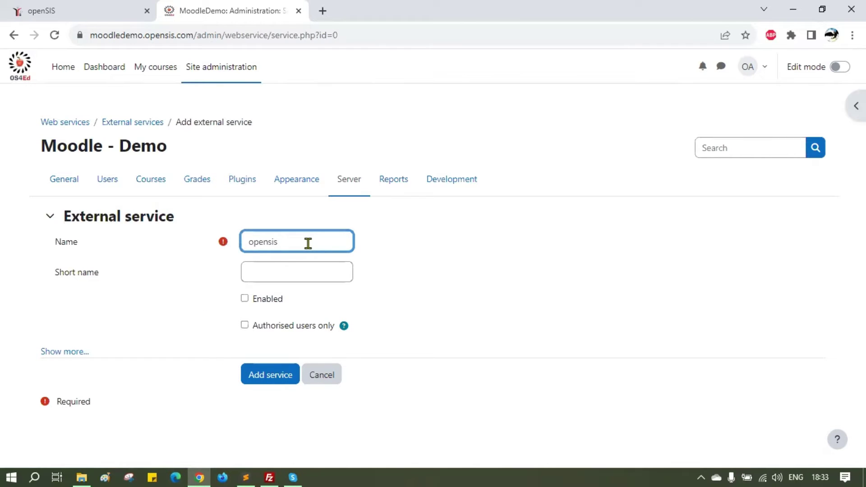
left_click(273, 270)
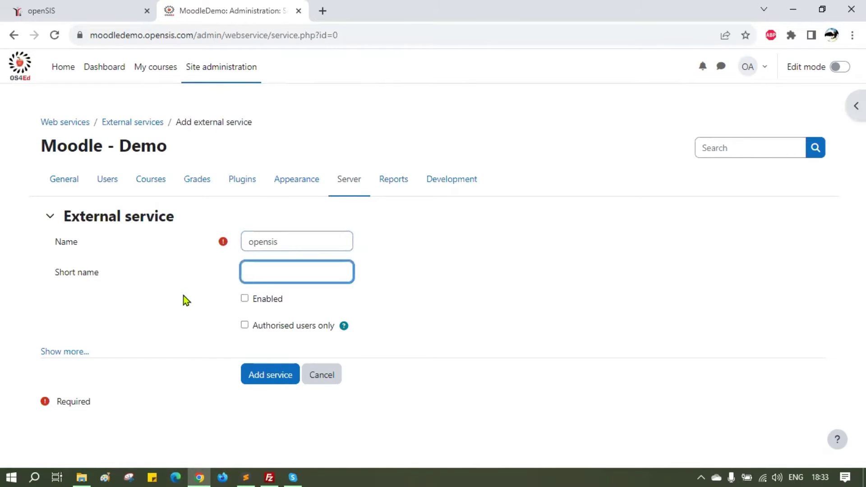
Mark the opensis service as enabled, allow file downloads and uploads under its additional options, and add the service.
left_click(61, 353)
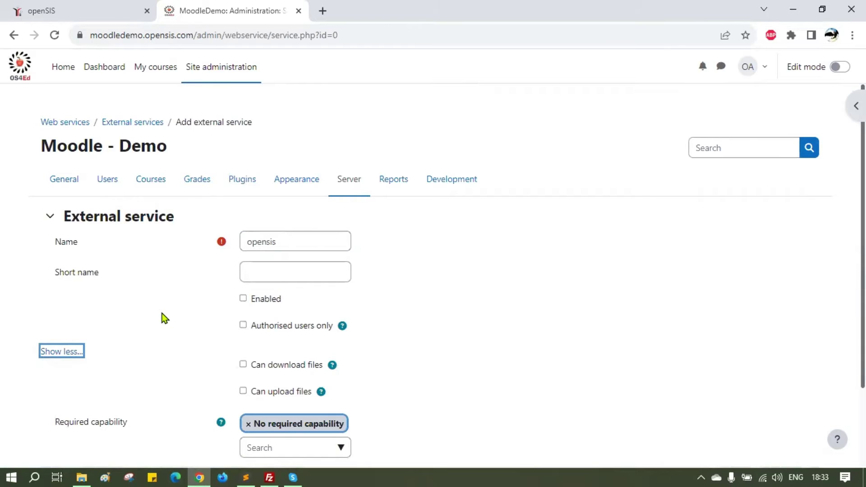
scroll(261, 279, "down", 2)
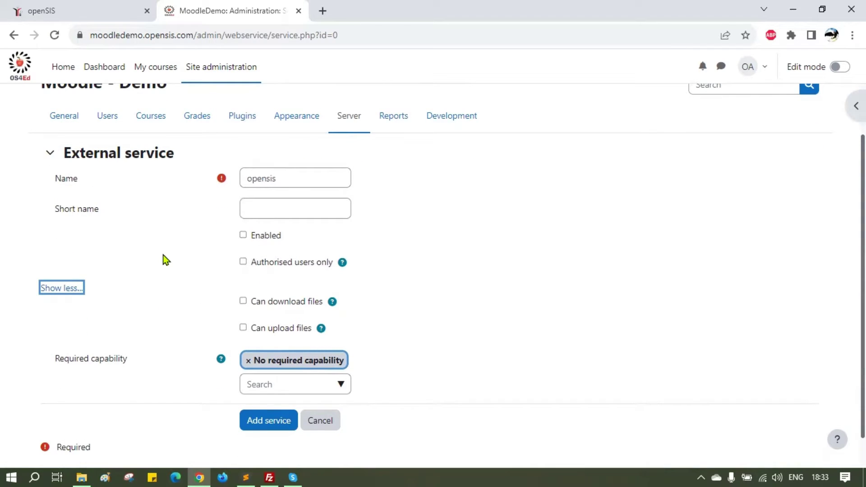
left_click(274, 238)
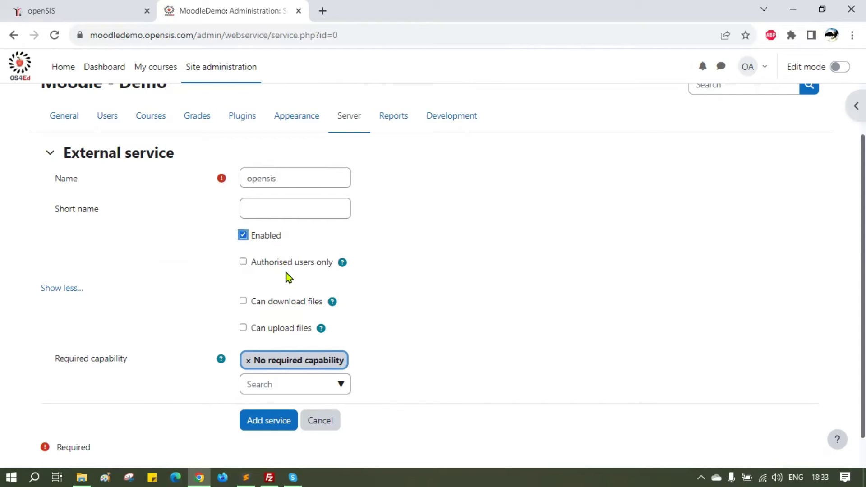
left_click(286, 300)
left_click(278, 330)
left_click(389, 284)
scroll(481, 284, "down", 1)
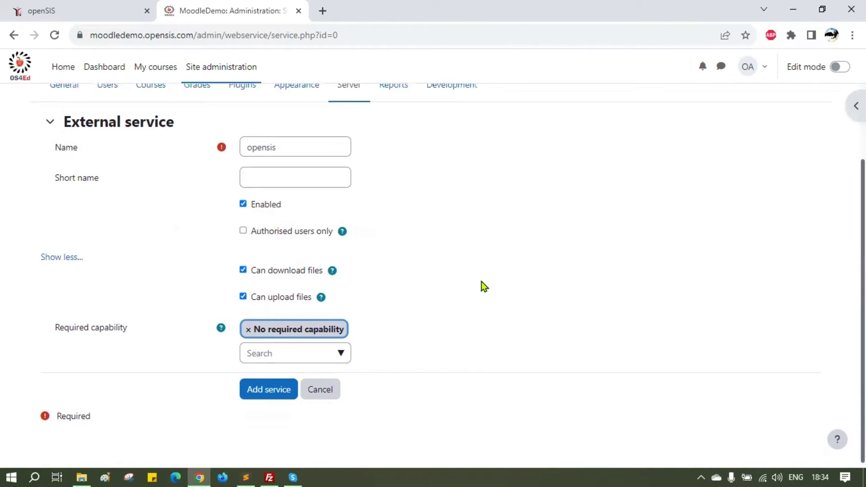
left_click(273, 389)
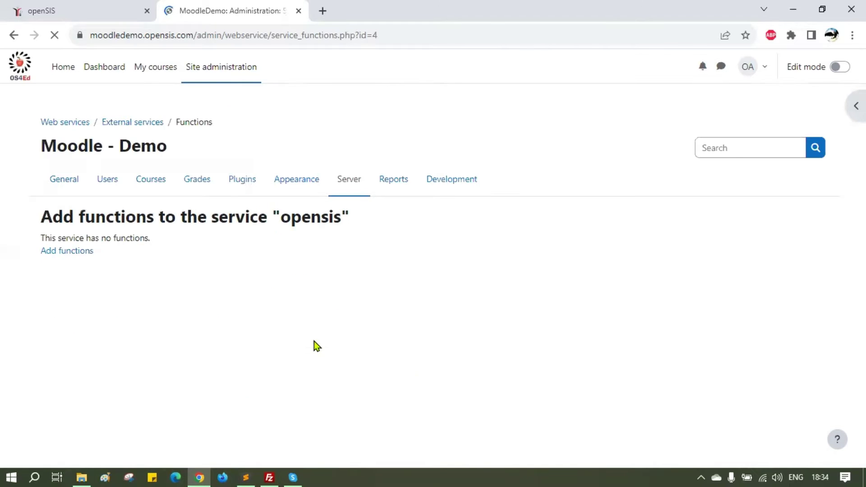
Add the auth_userkey_request_login_url function to the opensis service.
left_click(66, 252)
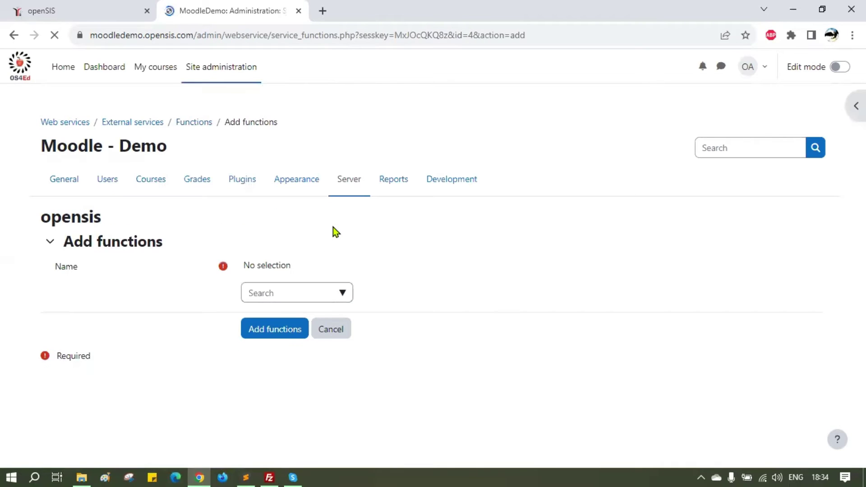
left_click(266, 296)
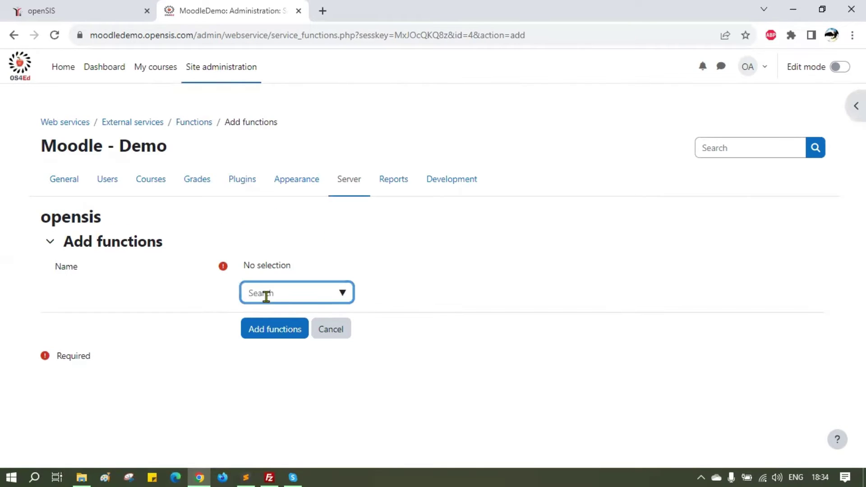
type("auth")
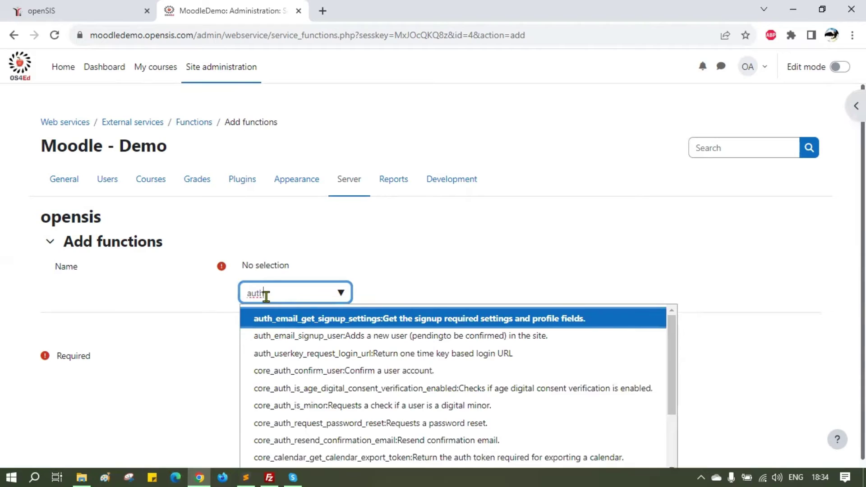
type("_userk")
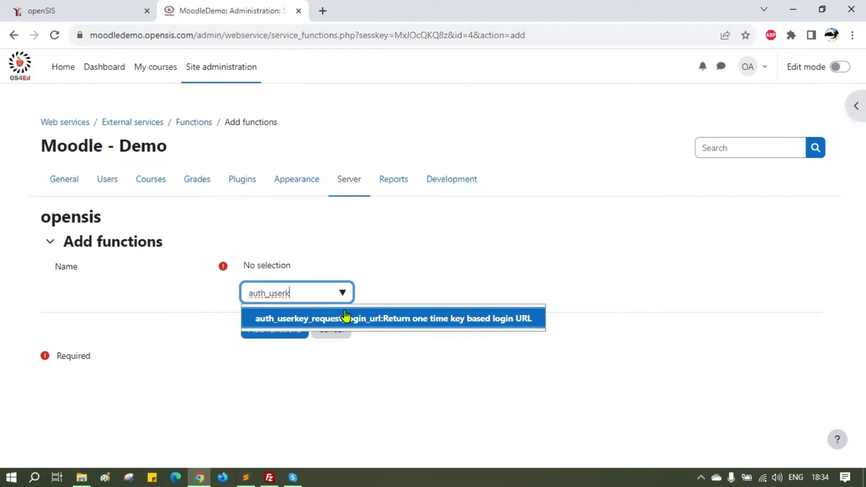
left_click(294, 320)
left_click(269, 332)
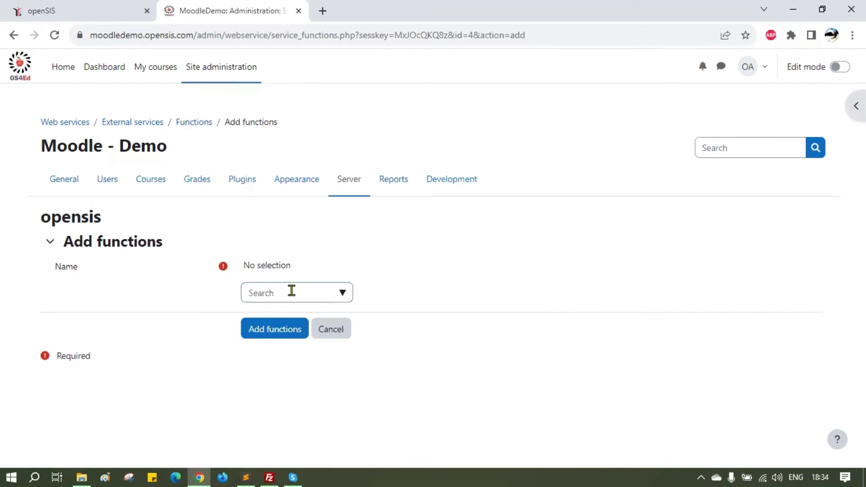
Select the core_course_create_categories and core_course_create_courses functions for the opensis service and clear the search text for another function.
left_click(306, 284)
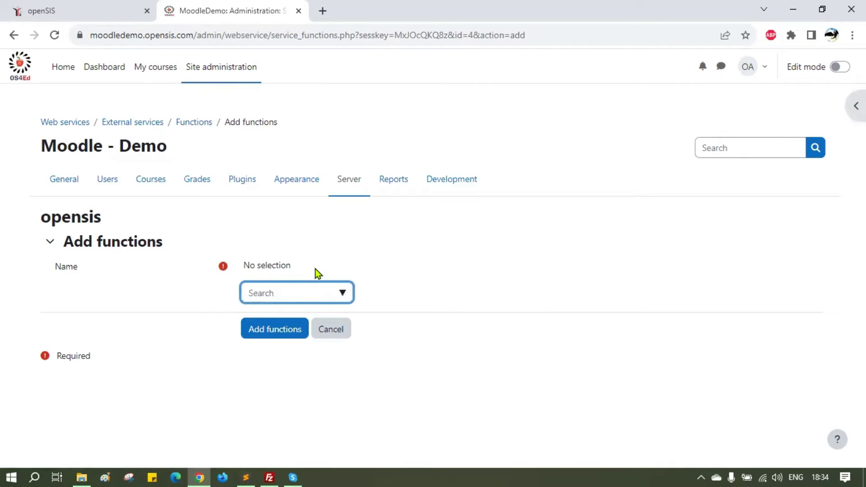
type("core_")
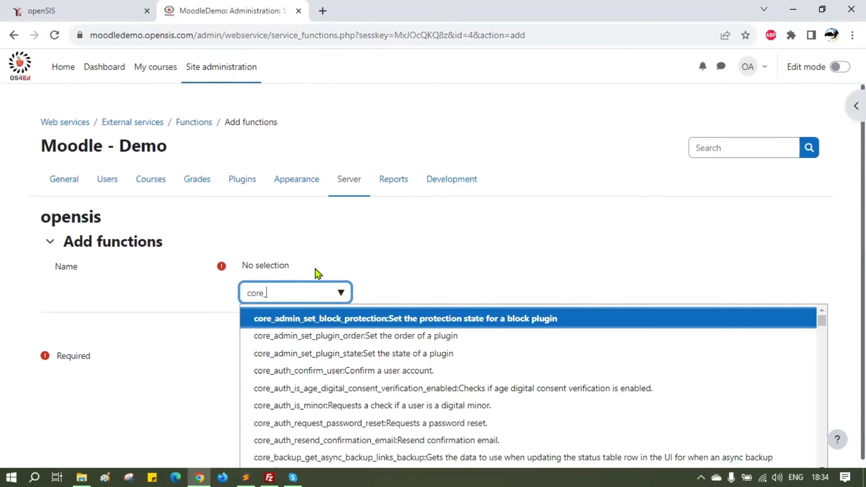
type("course")
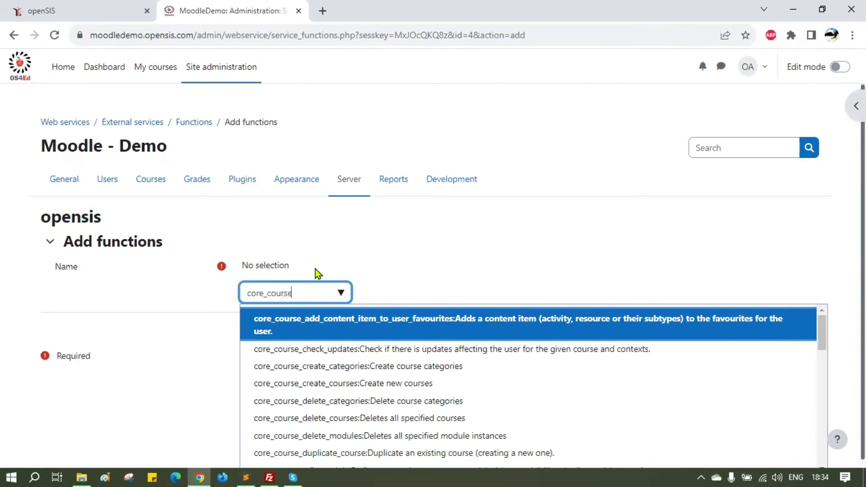
type("_ceeate")
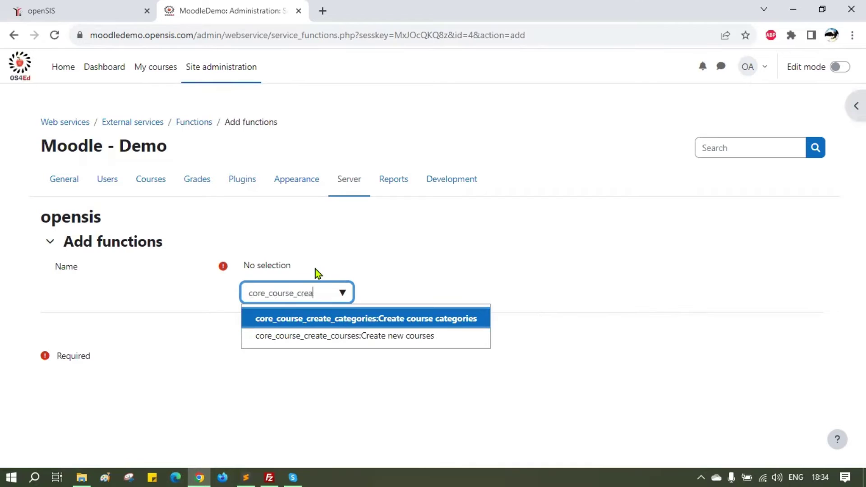
left_click(321, 323)
left_click(299, 316)
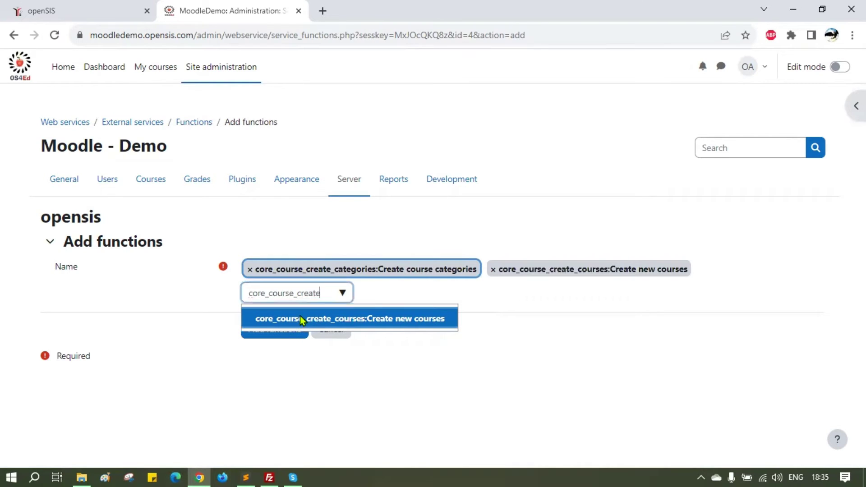
double_click(301, 294)
key("BackSpace")
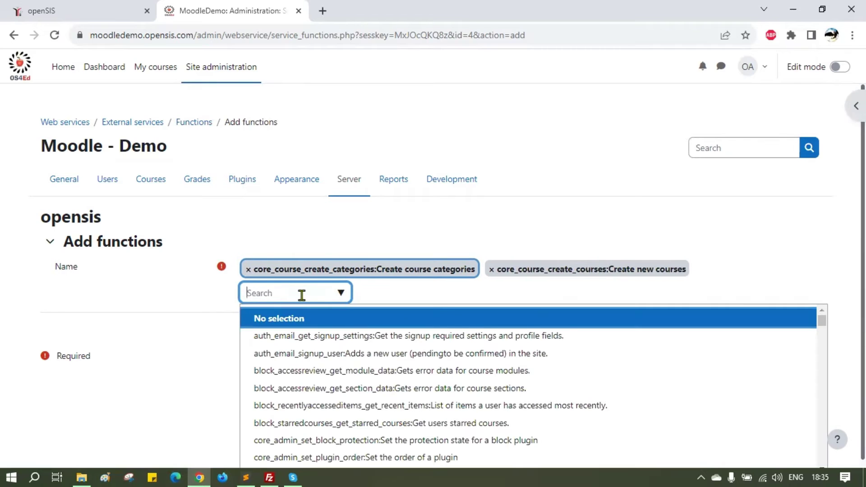
type("co")
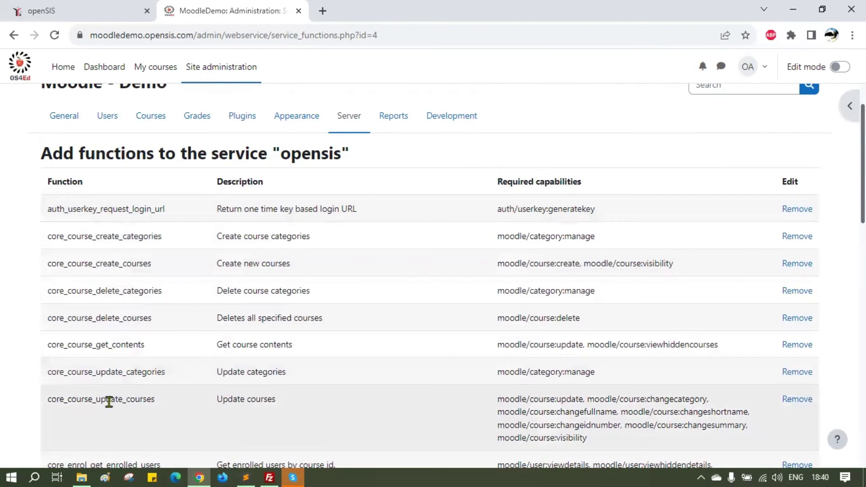
Review the full list of functions in the opensis service, including the course, user, enrolment, grade report, local and module functions.
double_click(108, 400)
scroll(208, 284, "down", 7)
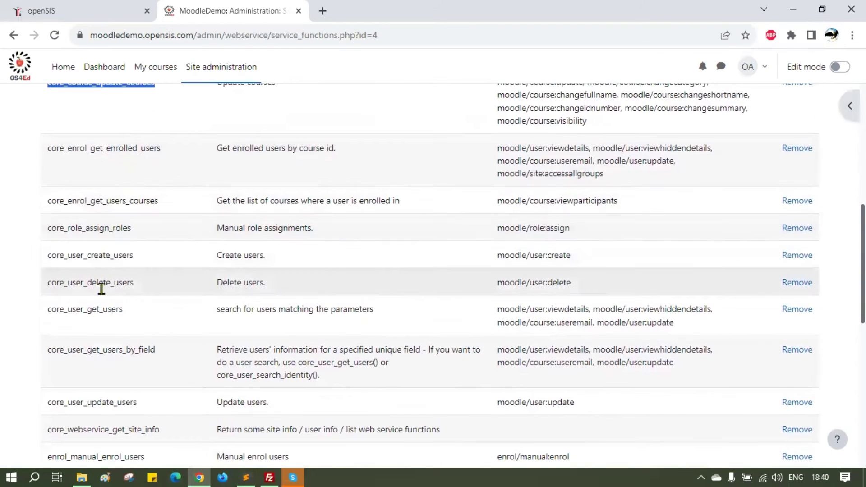
double_click(95, 456)
scroll(191, 266, "down", 7)
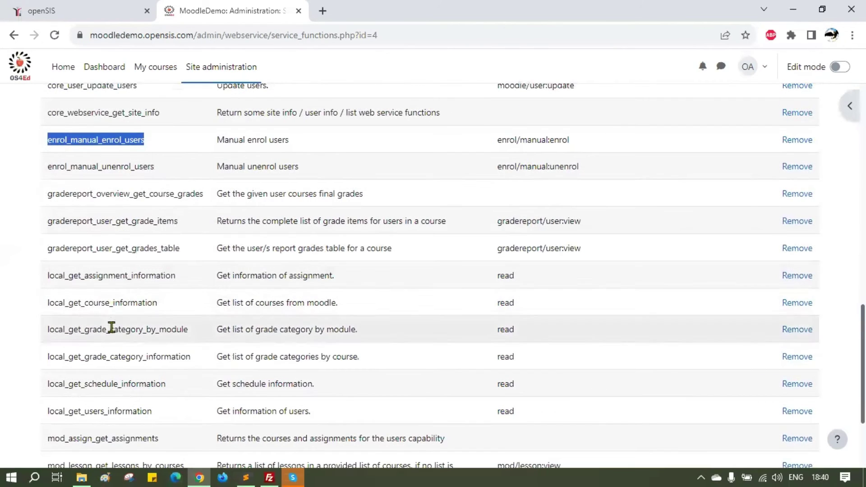
double_click(110, 356)
scroll(187, 262, "down", 3)
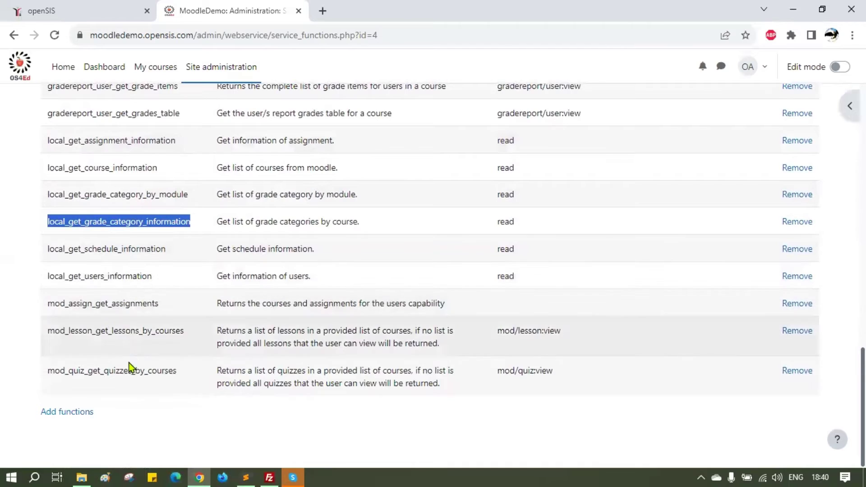
left_click(196, 303)
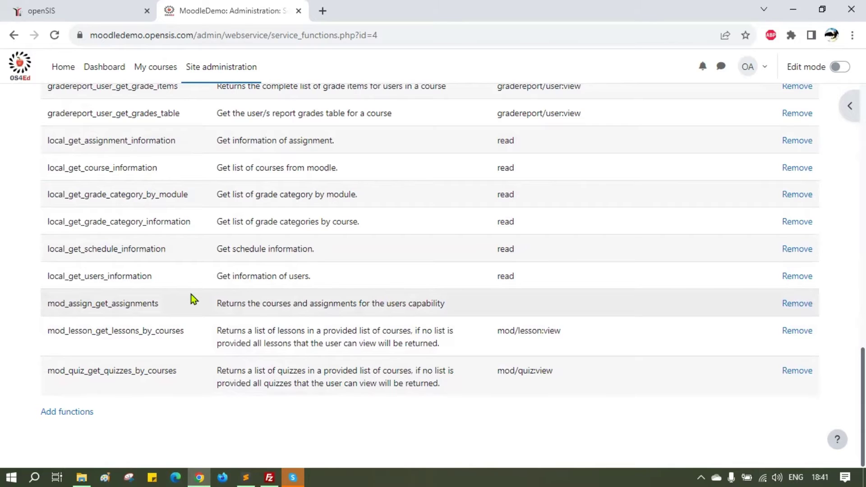
scroll(300, 266, "up", 20)
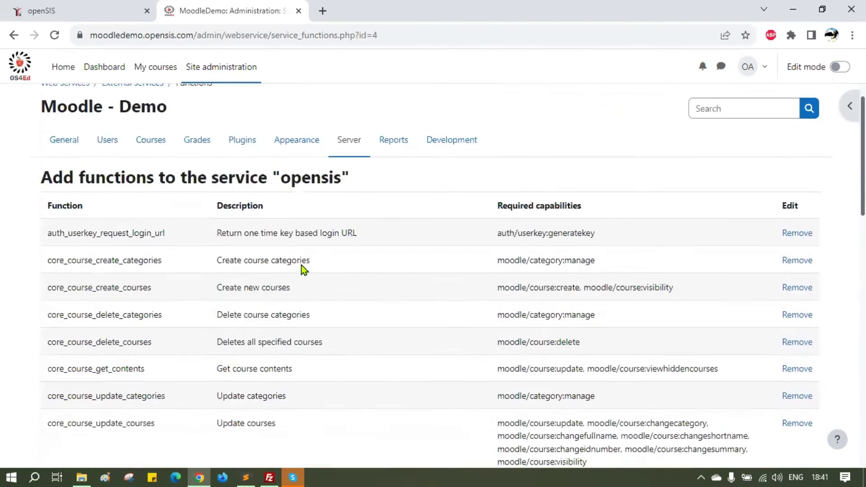
Check the Enable web services setting in the site's general Advanced features.
left_click(74, 188)
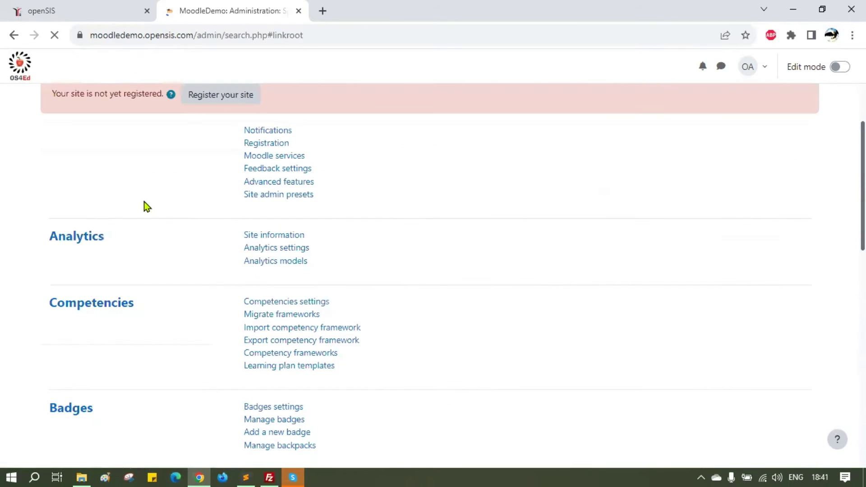
left_click(279, 182)
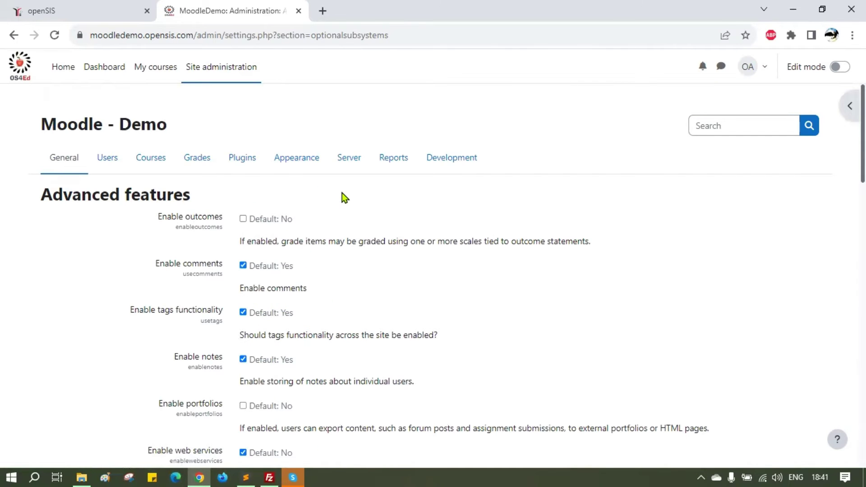
scroll(333, 232, "down", 3)
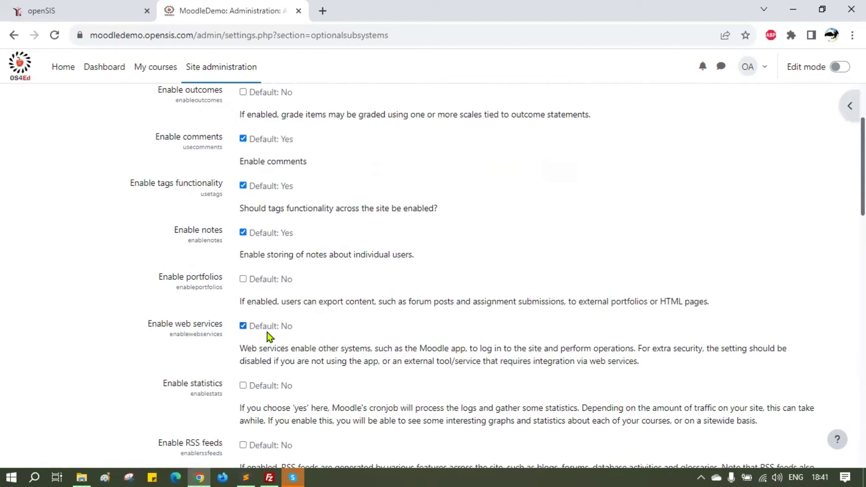
scroll(269, 332, "up", 3)
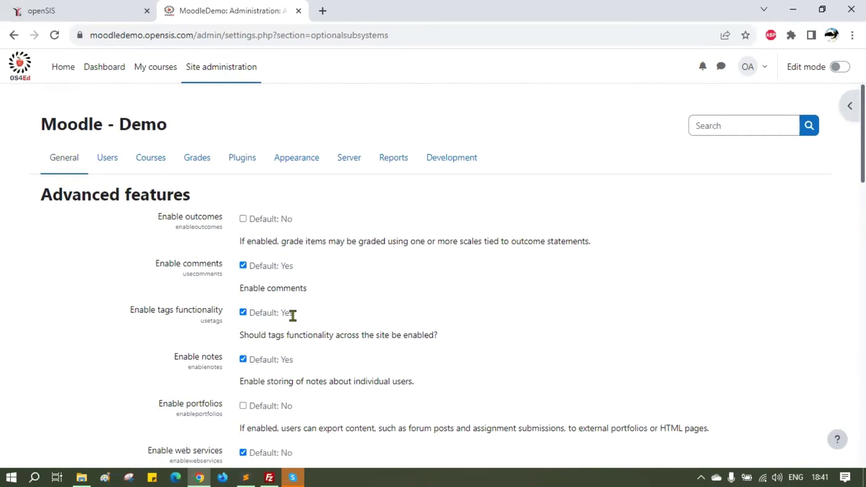
Authorise both the developer and the administrator accounts for the built-in User key authentication web service under External services.
left_click(352, 171)
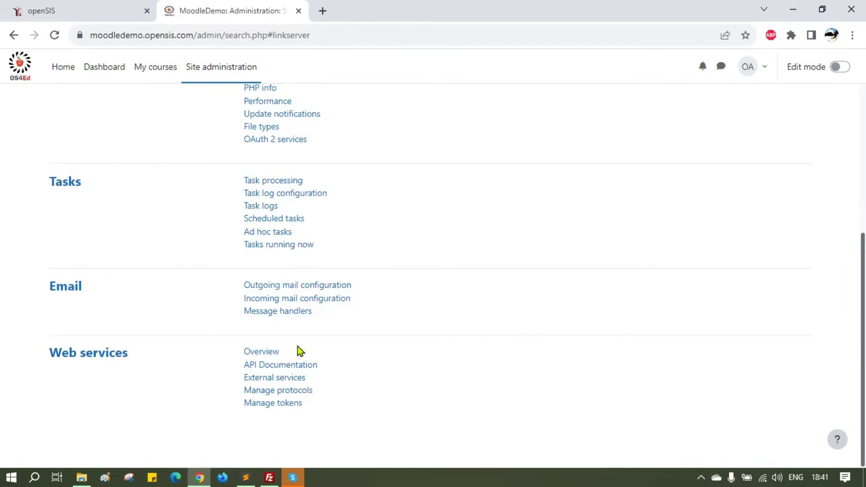
left_click(284, 379)
scroll(406, 329, "down", 3)
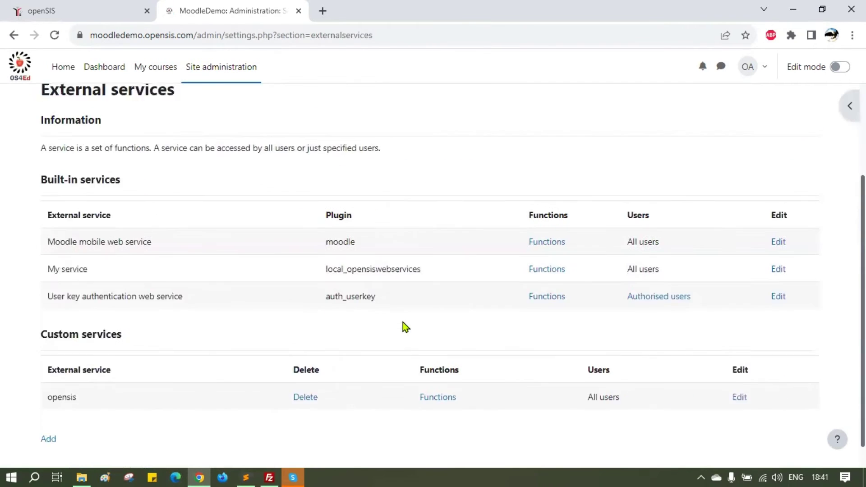
scroll(403, 322, "down", 1)
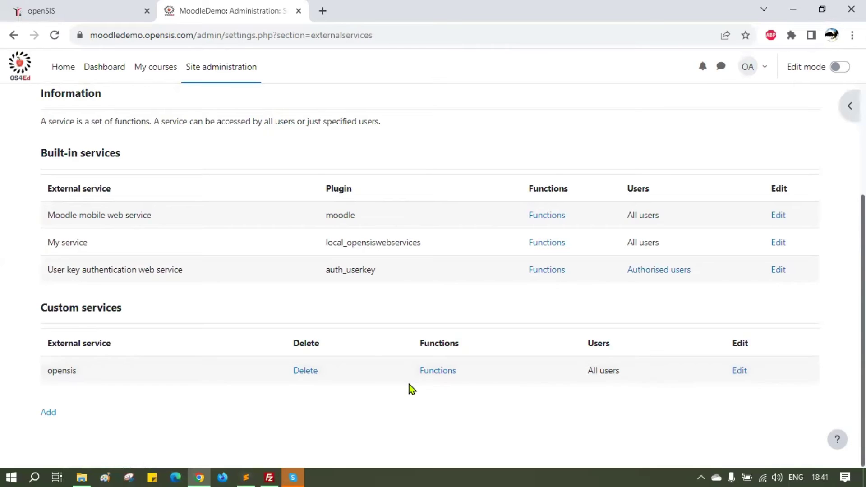
scroll(410, 384, "up", 1)
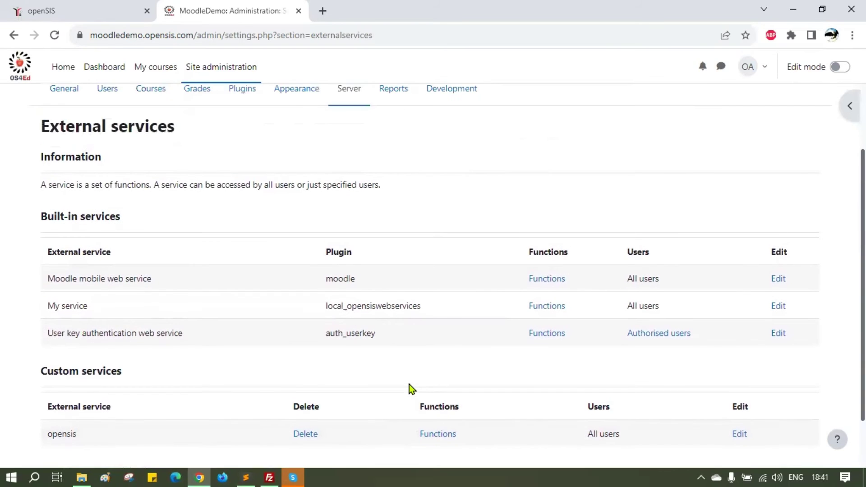
left_click(669, 336)
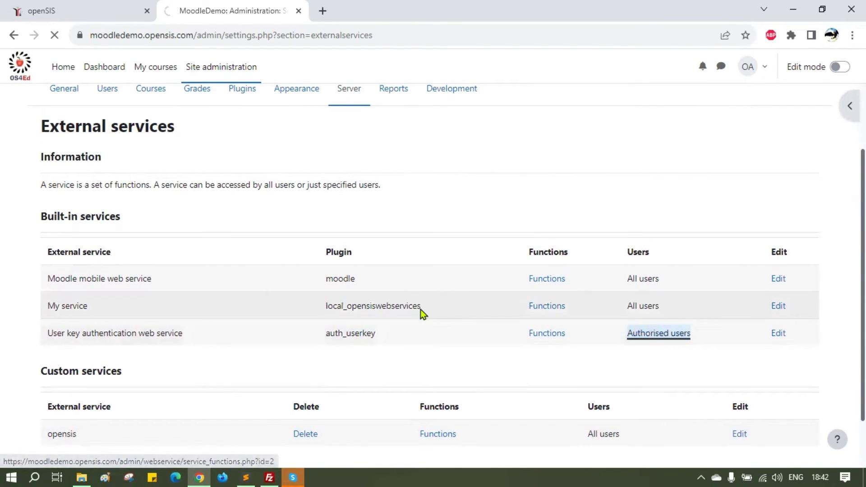
scroll(537, 212, "down", 1)
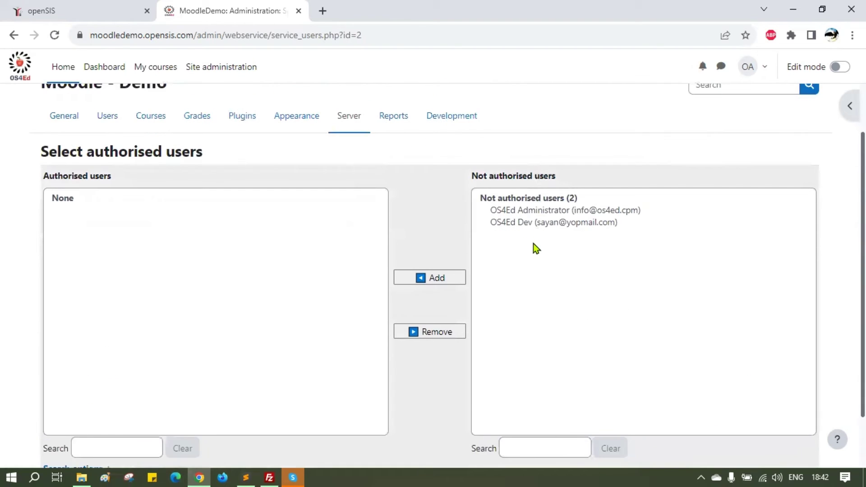
left_click(582, 223)
left_click(439, 277)
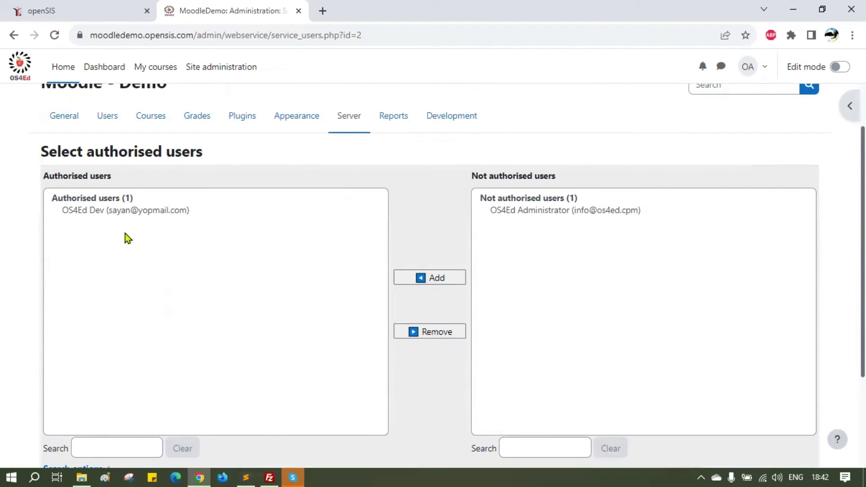
left_click(519, 210)
left_click(408, 278)
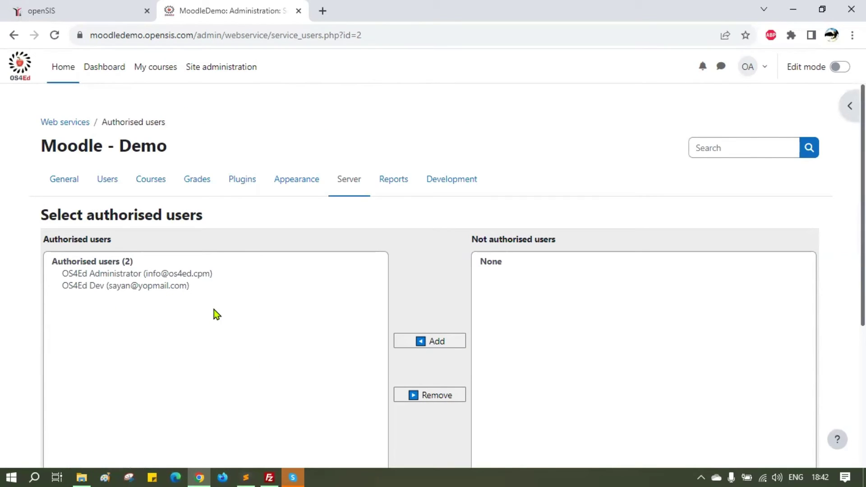
Check on the server's Manage protocols page whether the REST protocol is enabled for web services.
left_click(353, 191)
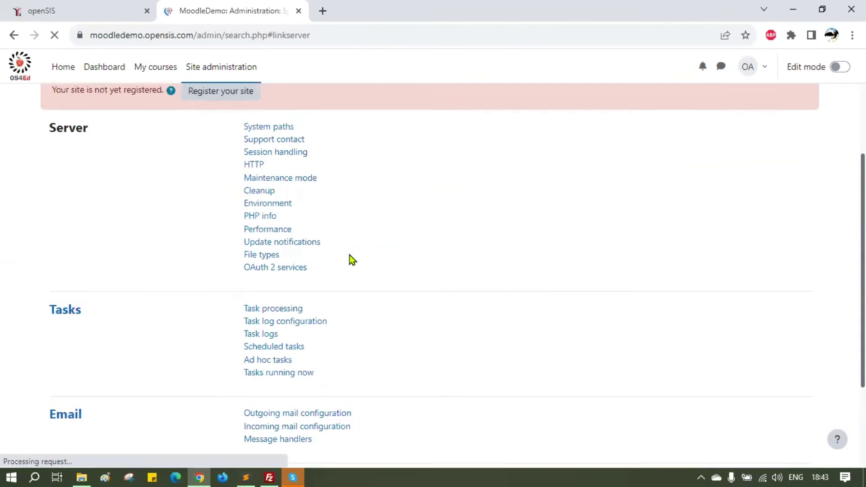
scroll(306, 325, "down", 3)
left_click(284, 392)
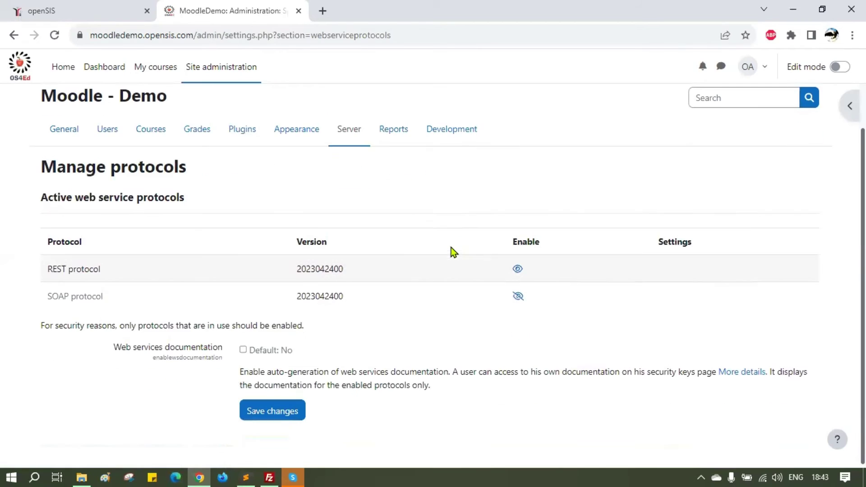
left_click_drag(49, 267, 151, 271)
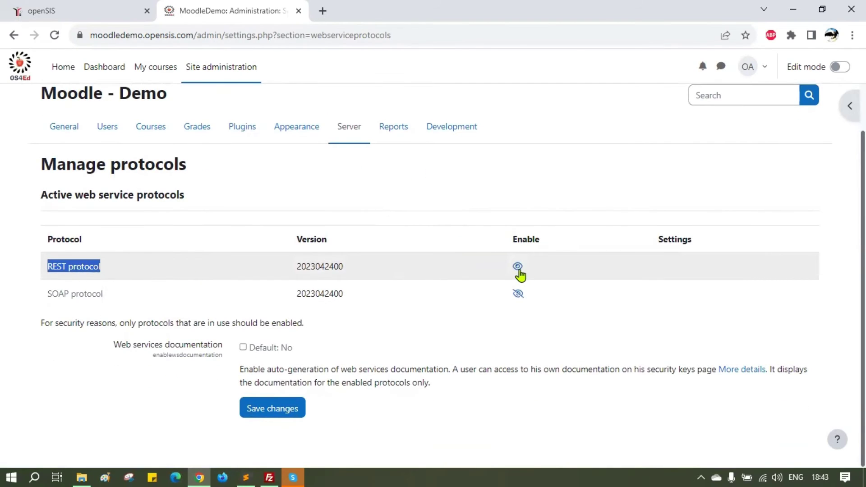
left_click(523, 339)
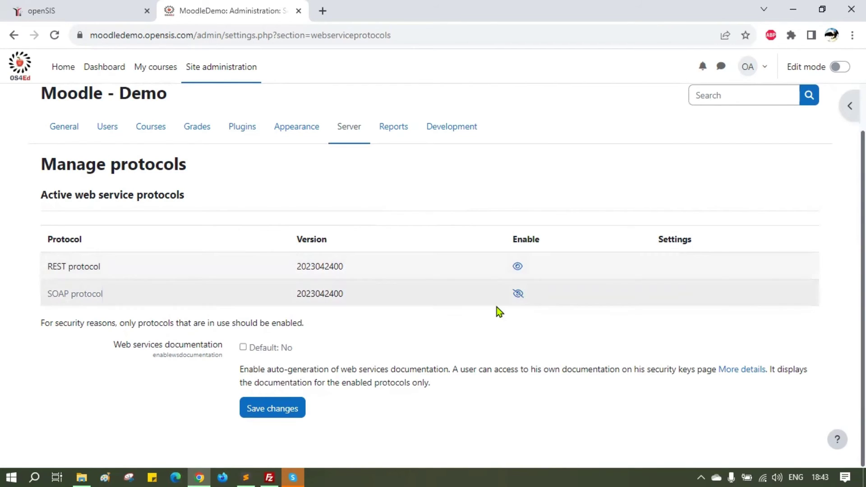
Create a web service token for the administrator account with the User key authentication web service under Manage tokens.
left_click(353, 131)
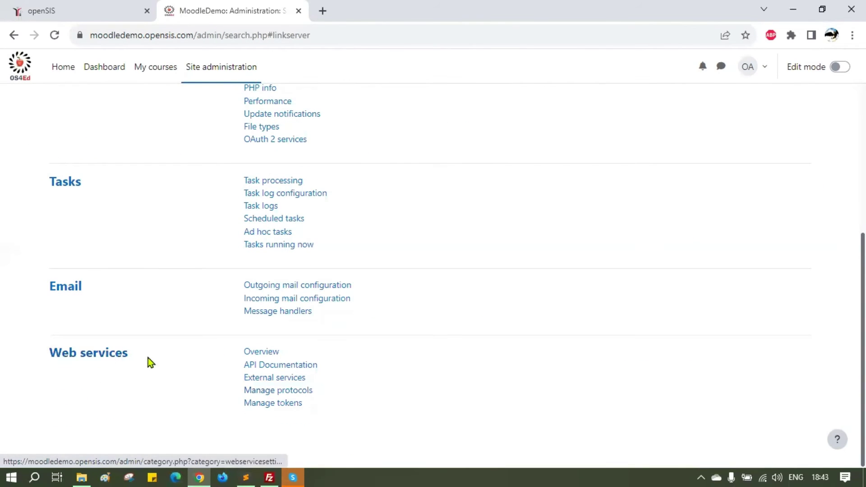
left_click(274, 405)
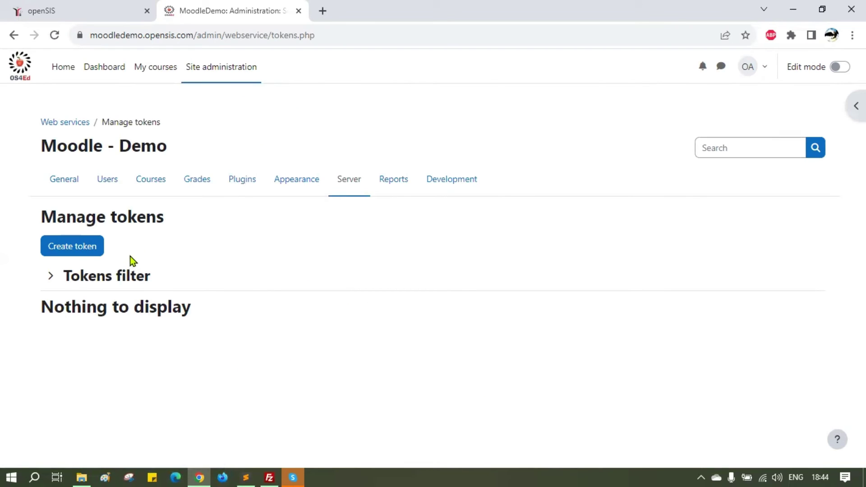
left_click(82, 255)
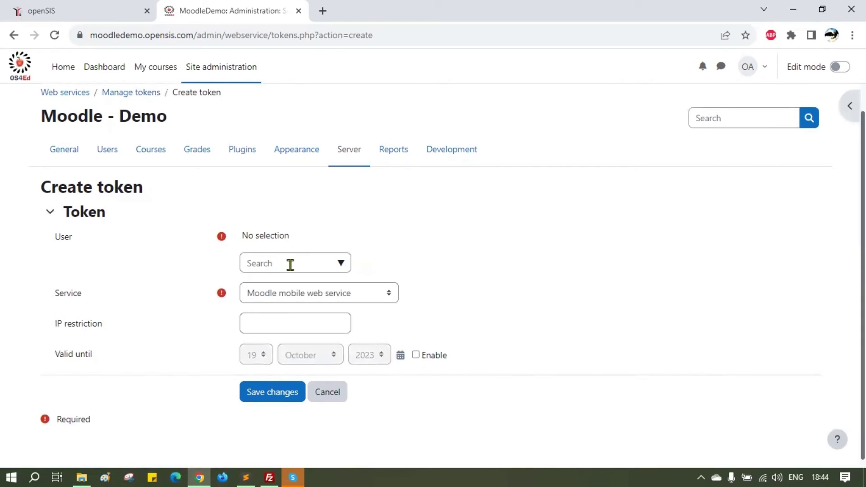
left_click(290, 265)
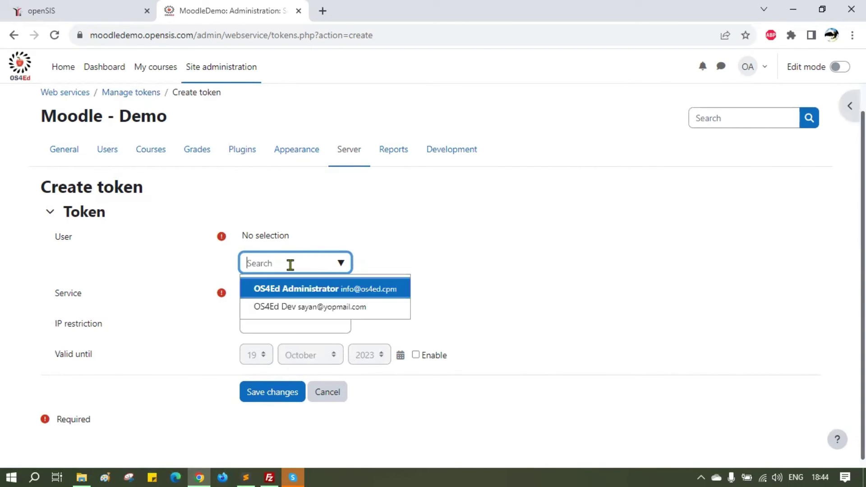
type("os4")
left_click(340, 292)
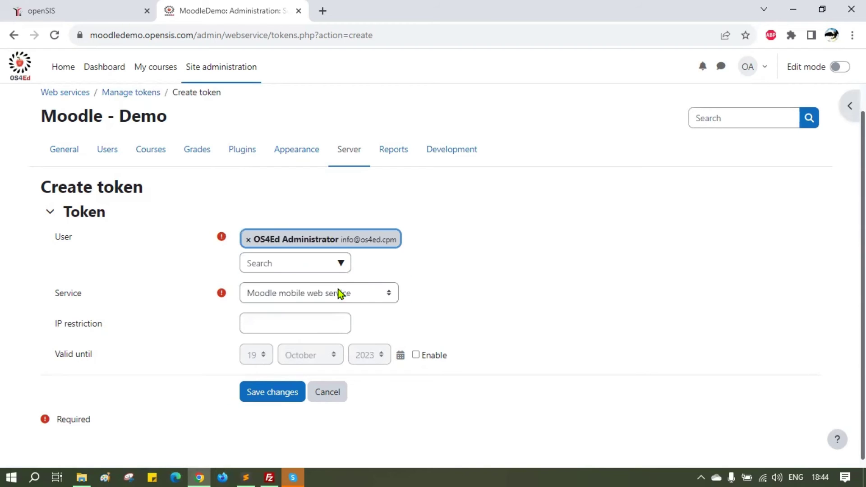
left_click(292, 297)
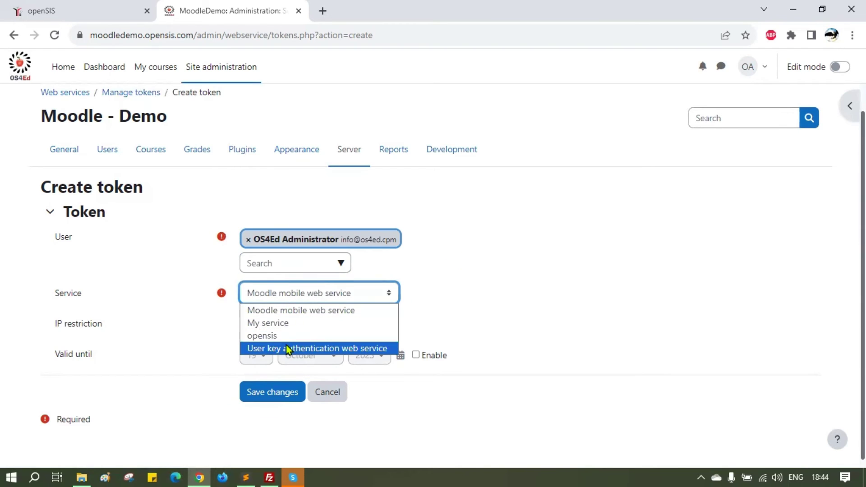
left_click(270, 350)
scroll(354, 309, "down", 1)
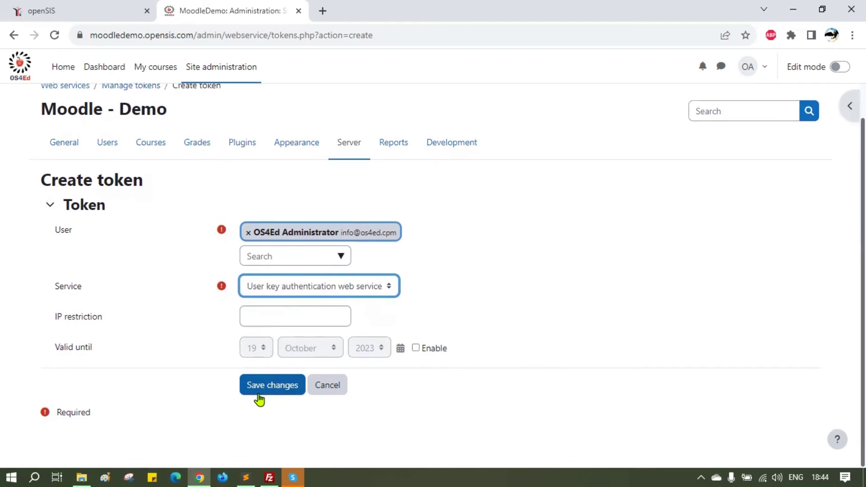
left_click(260, 384)
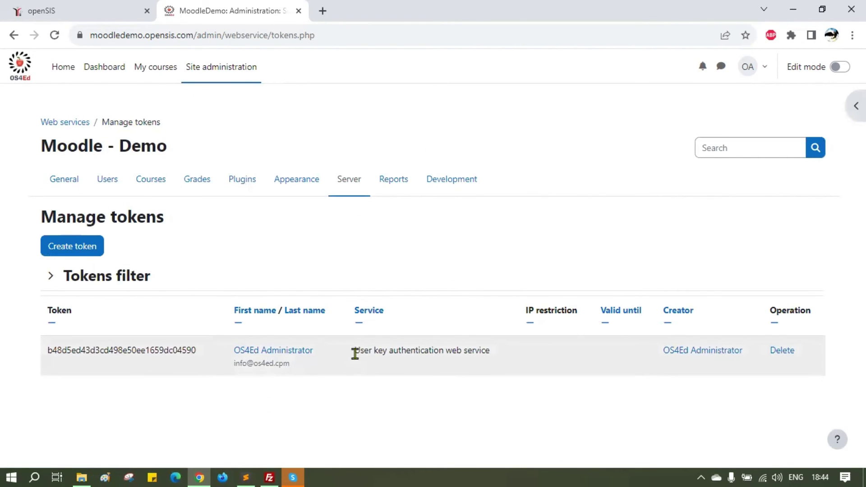
left_click_drag(355, 351, 479, 350)
left_click(452, 352)
Create a second web service token for the administrator account, this time for the opensis service.
left_click(58, 246)
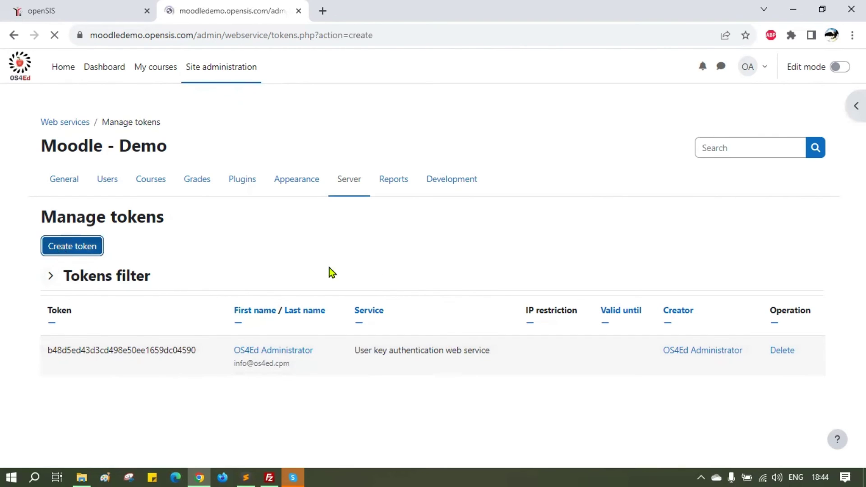
scroll(342, 259, "down", 1)
left_click(286, 265)
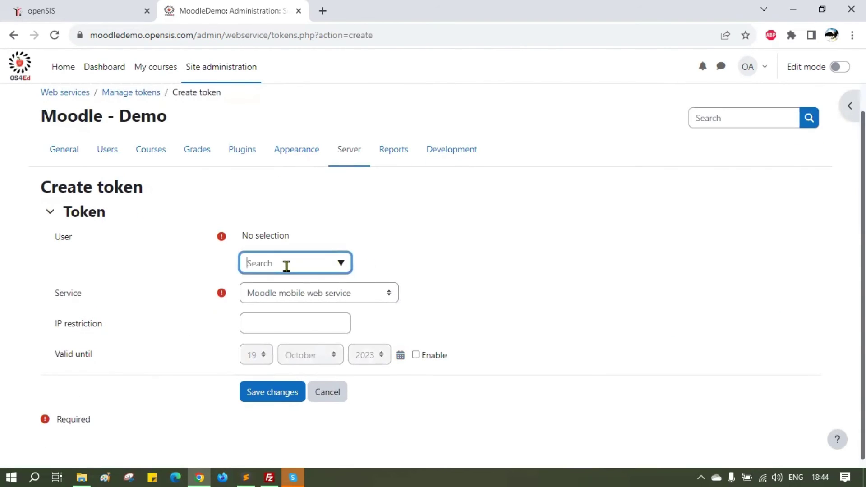
type("os4ed")
left_click(310, 289)
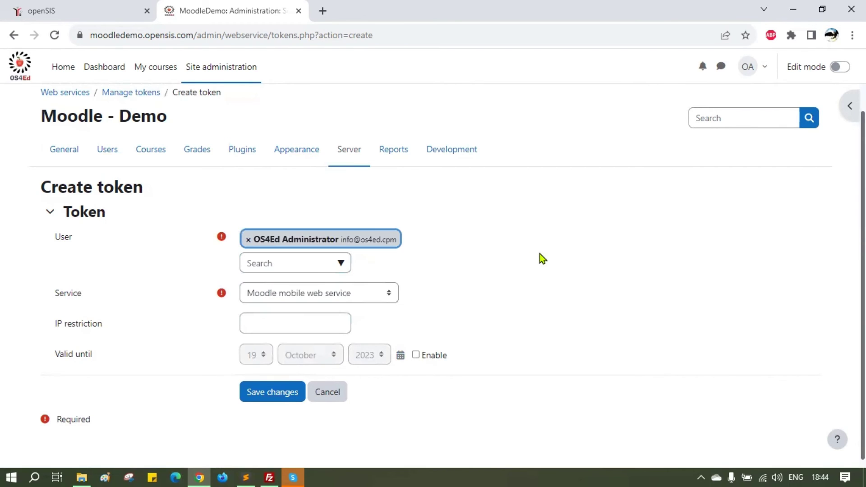
left_click(308, 285)
left_click(273, 331)
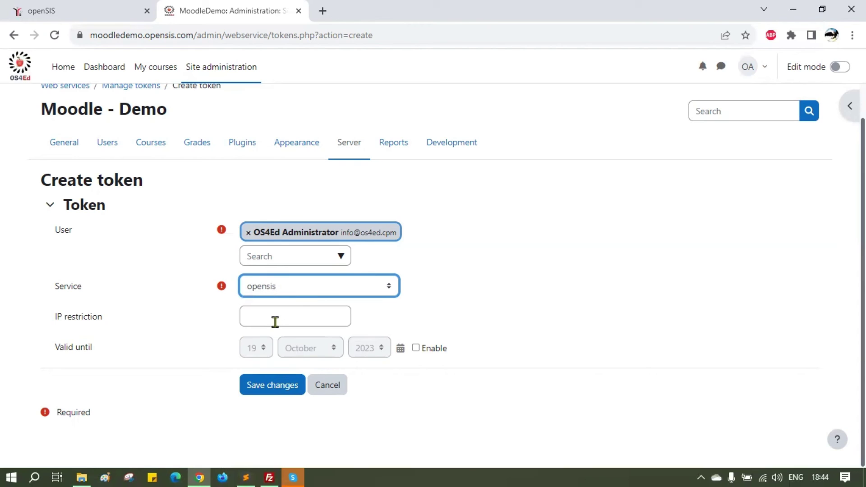
left_click(272, 385)
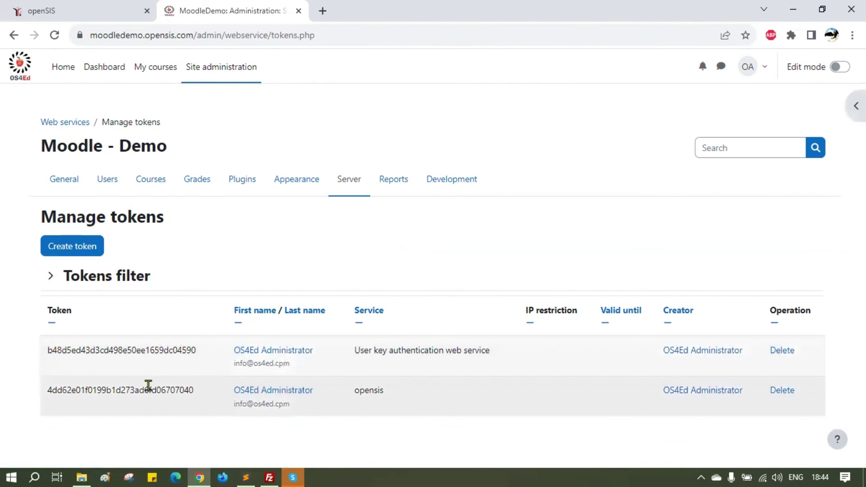
left_click(96, 18)
scroll(90, 271, "down", 1)
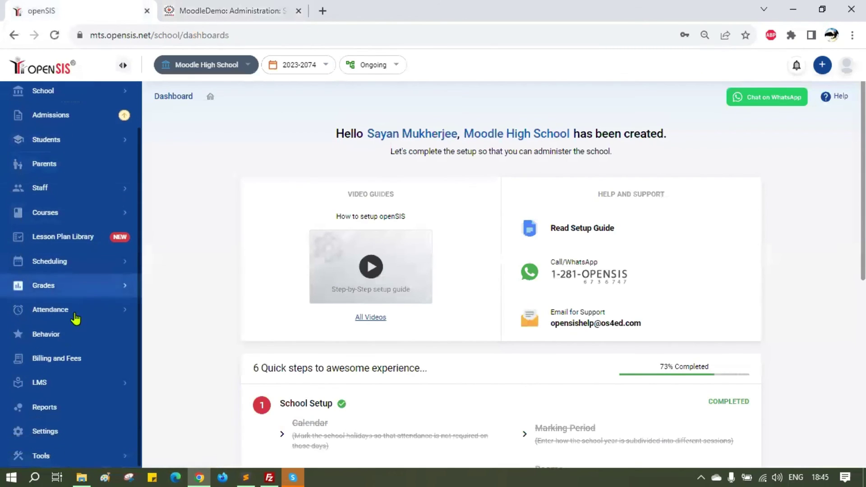
left_click(81, 382)
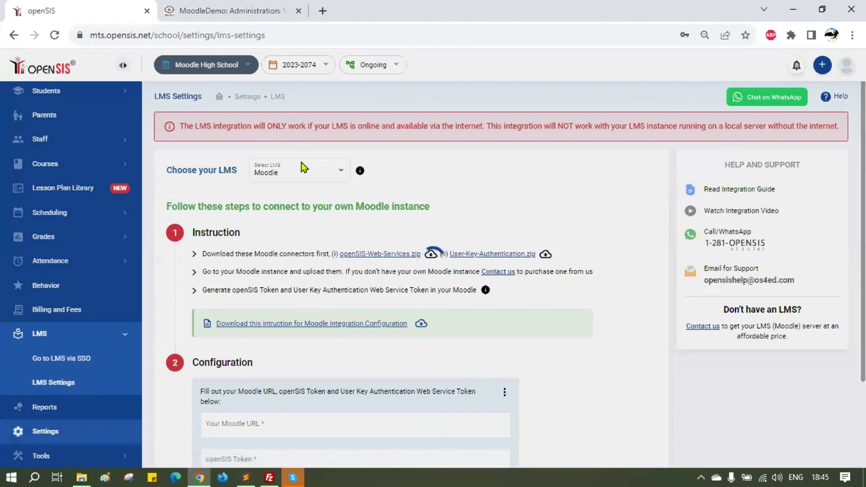
scroll(301, 168, "down", 3)
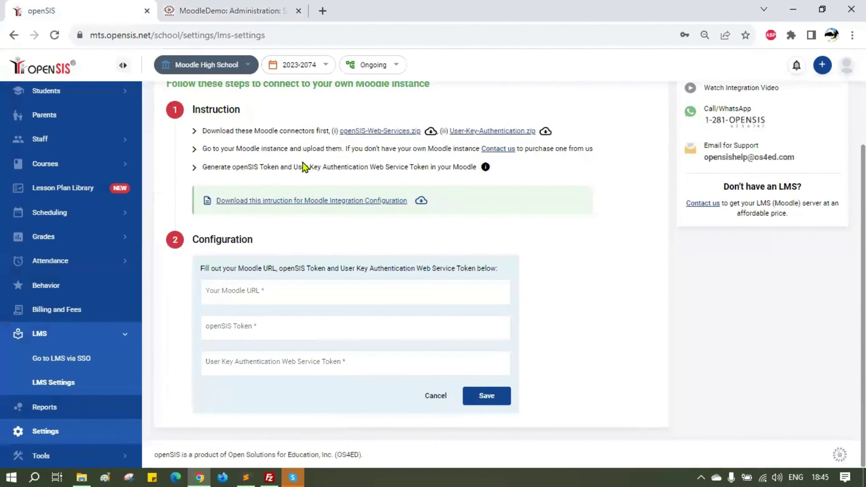
left_click(261, 299)
left_click(230, 11)
left_click_drag(195, 33, 93, 34)
key("ctrl+c")
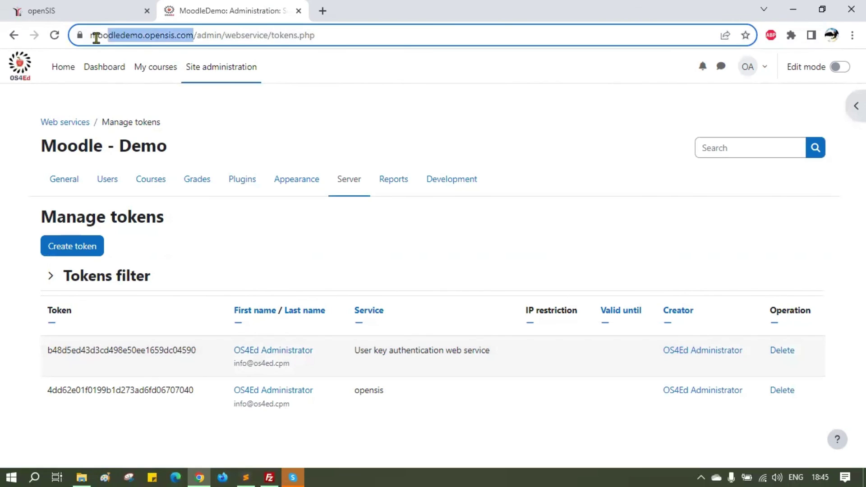
left_click(136, 6)
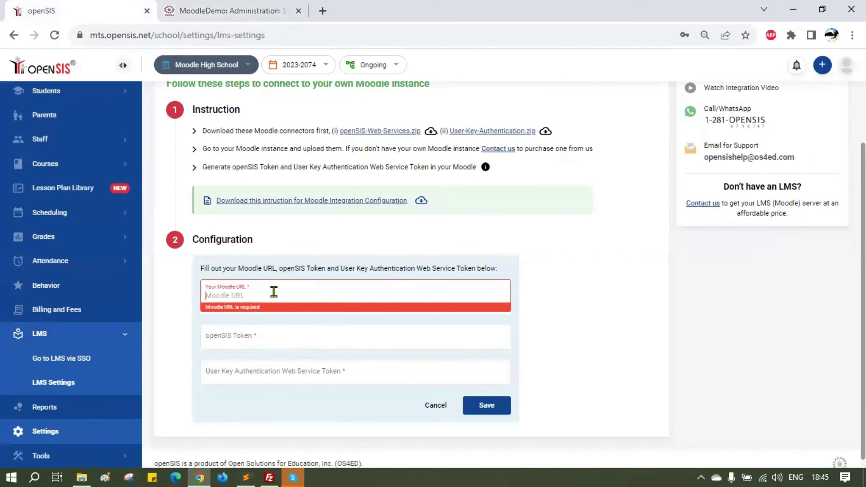
key("ctrl+v")
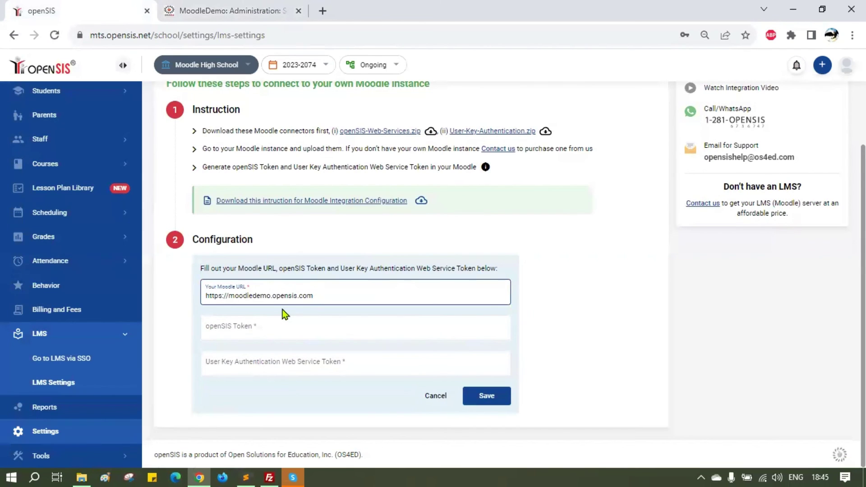
Copy the opensis service's token from Moodle's Manage tokens page into the openSIS Token field of the LMS configuration.
left_click(267, 330)
left_click(234, 6)
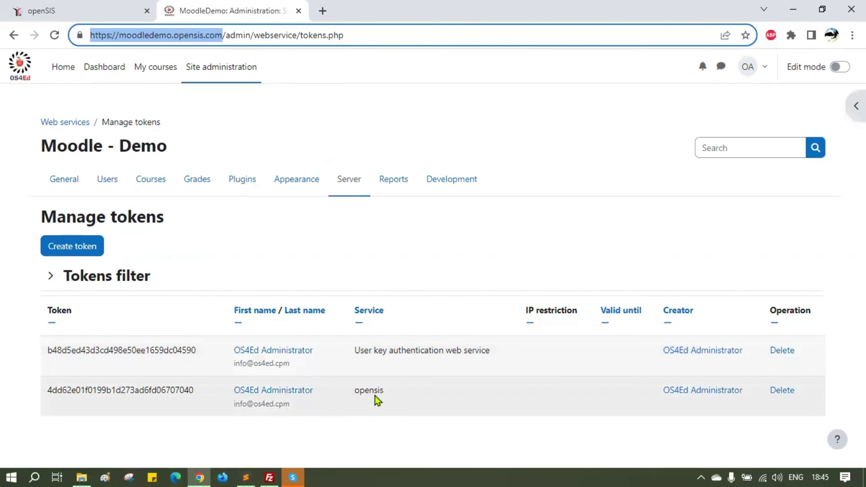
double_click(370, 392)
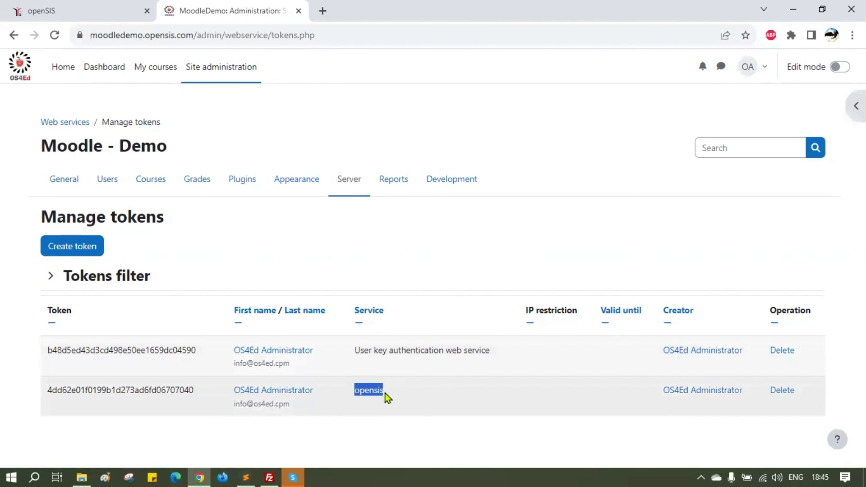
left_click(187, 387)
double_click(161, 389)
key("ctrl+c")
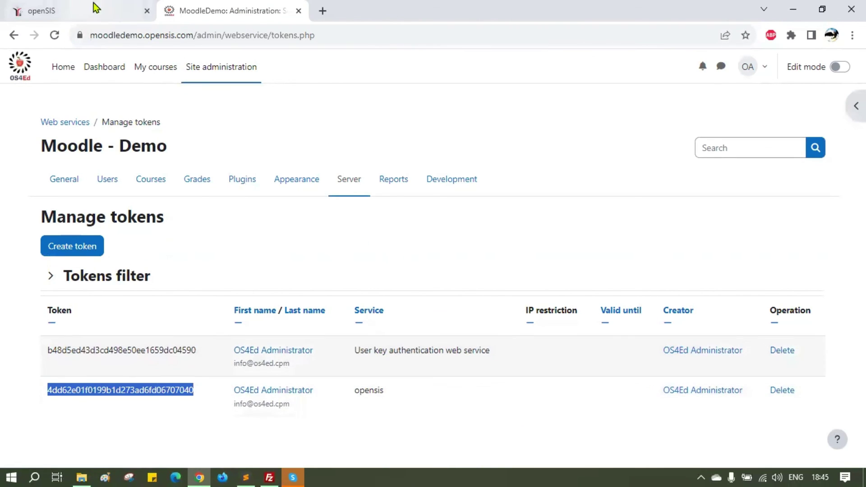
left_click(81, 10)
left_click(252, 331)
key("ctrl+v")
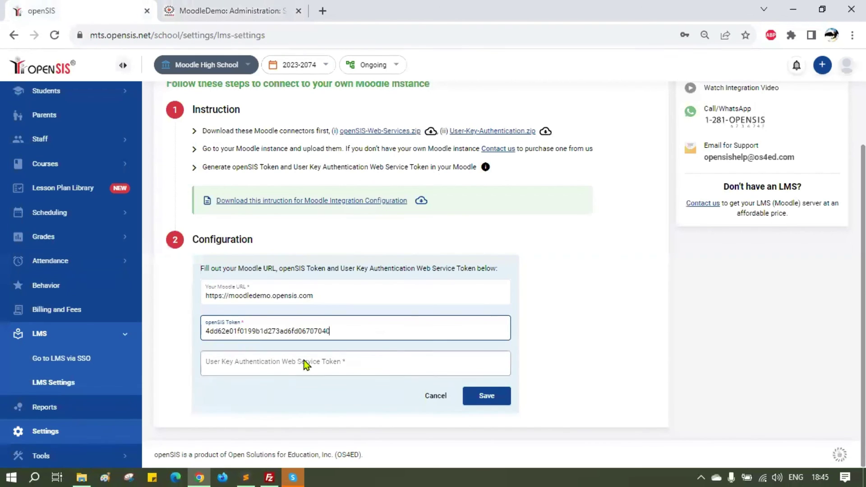
Copy Moodle's user key authentication token into the User Key Authentication Web Service Token field and save the LMS configuration.
left_click(265, 14)
left_click_drag(356, 350, 451, 358)
left_click(404, 356)
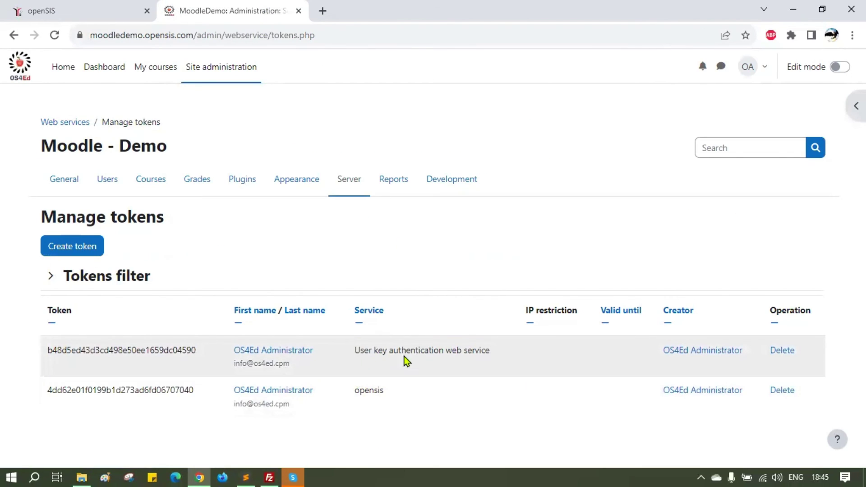
double_click(107, 350)
key("ctrl+c")
left_click(72, 11)
left_click(284, 366)
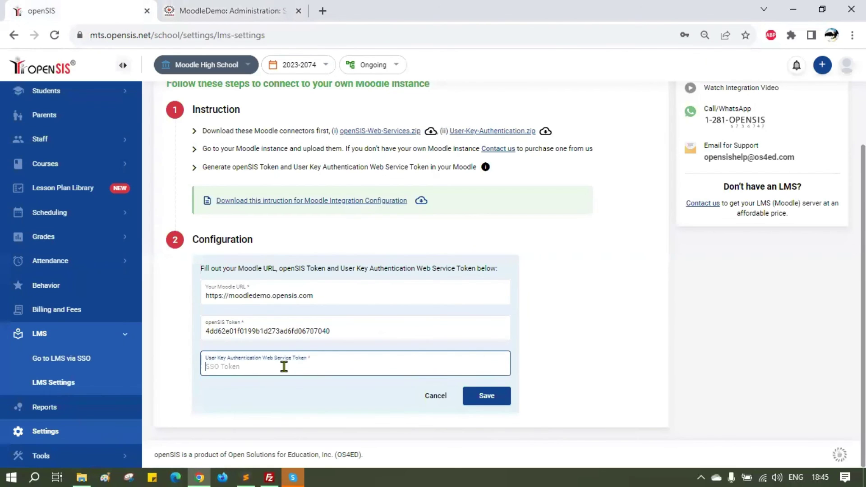
key("ctrl+v")
left_click(502, 399)
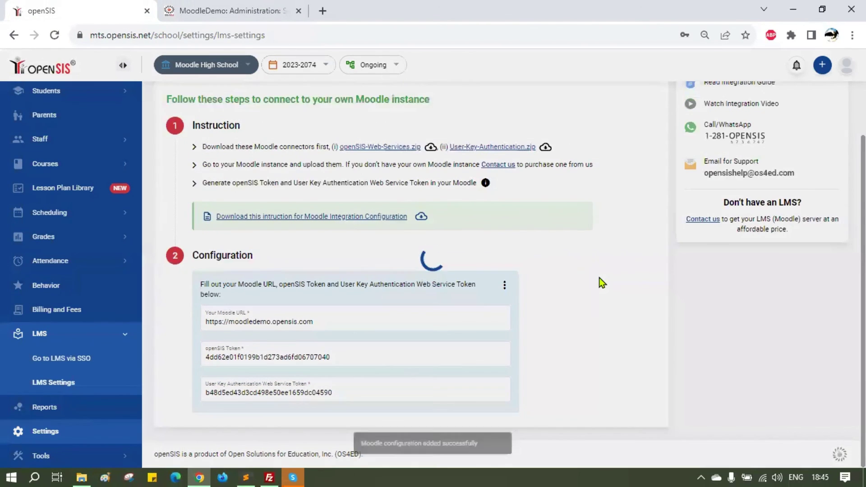
Test the connection to Moodle from the LMS Settings and enable synchronization.
scroll(576, 224, "down", 3)
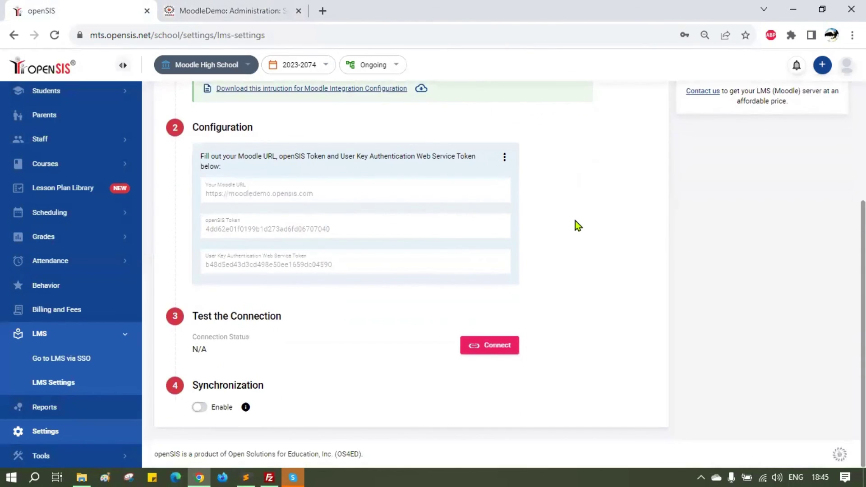
left_click(500, 356)
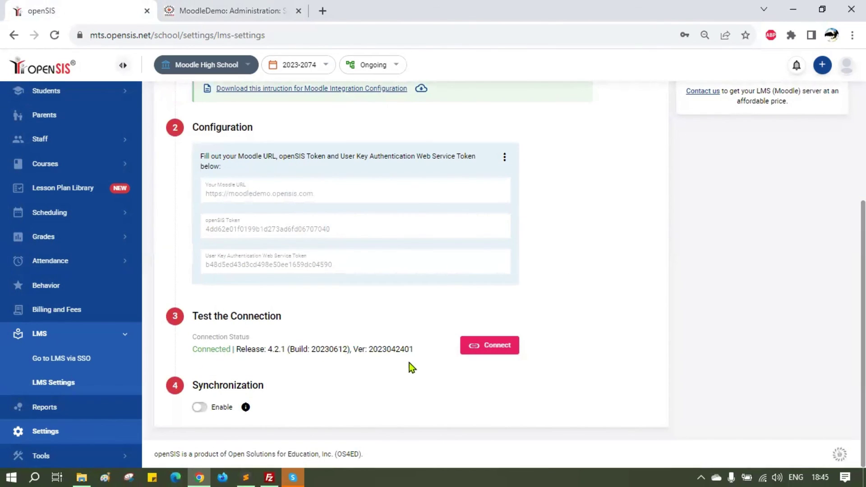
left_click(194, 408)
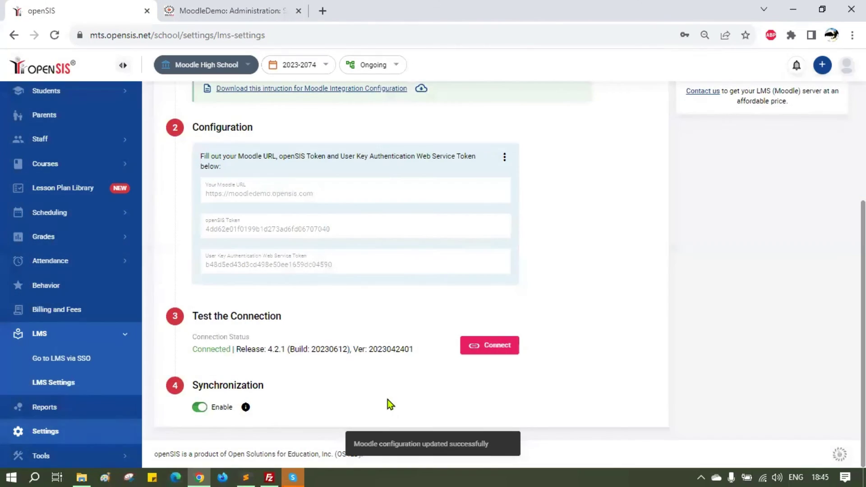